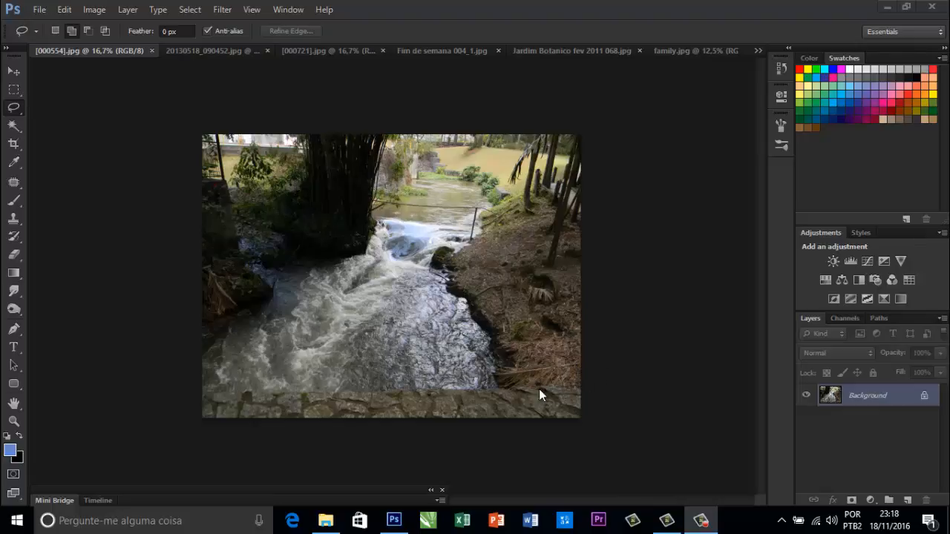
Look through the open photos 20130518_090452.jpg, [000721].jpg and Fim de semana 004_1.jpg.
click(212, 52)
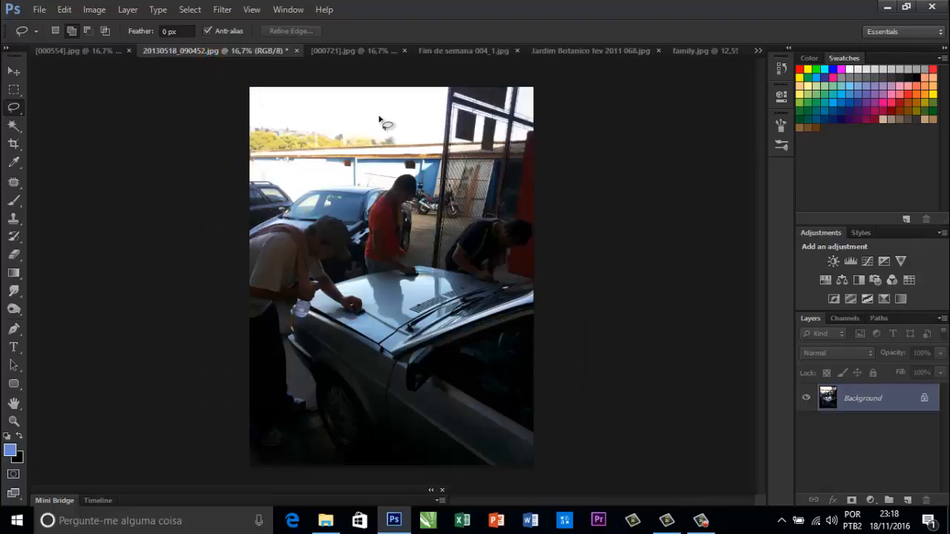
click(349, 47)
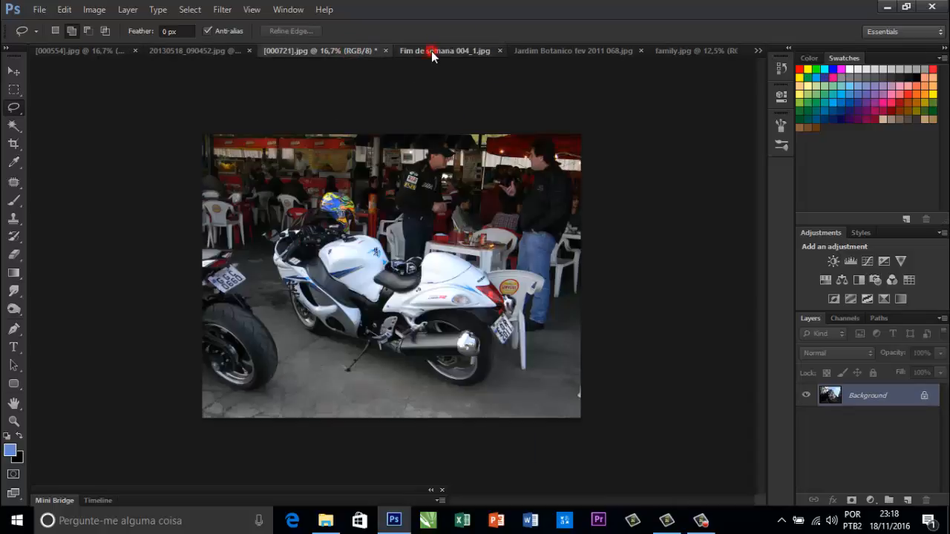
click(431, 50)
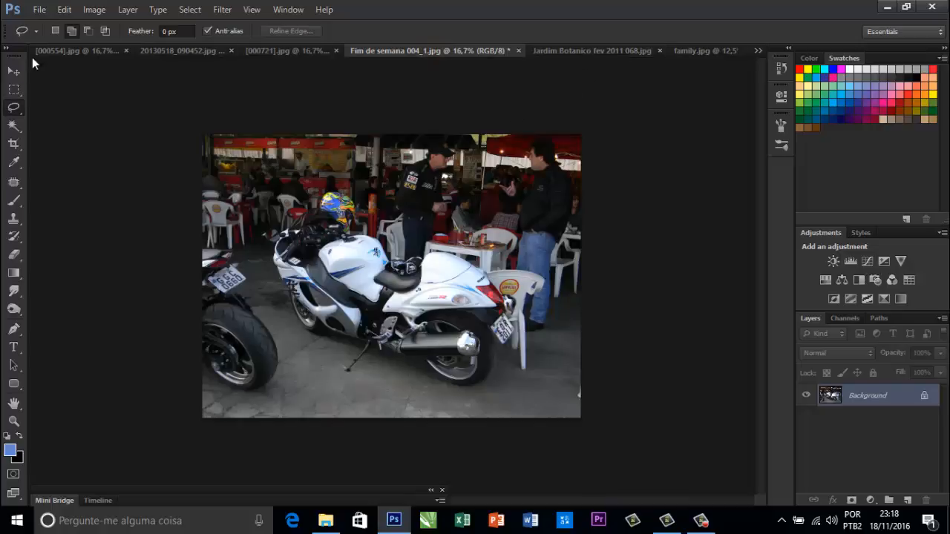
Switch to the river photo [000554].jpg and duplicate its Background layer.
click(71, 54)
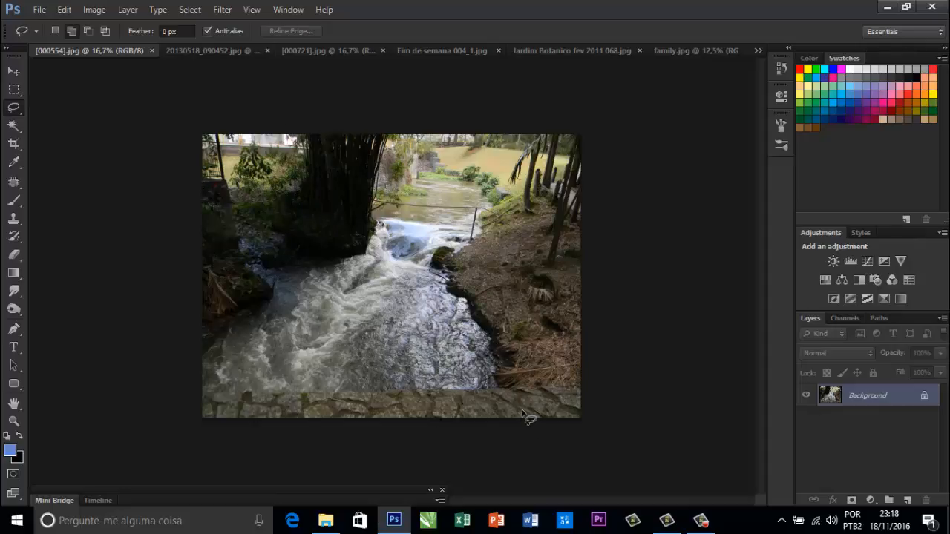
key(ctrl+j)
key(ctrl+j)
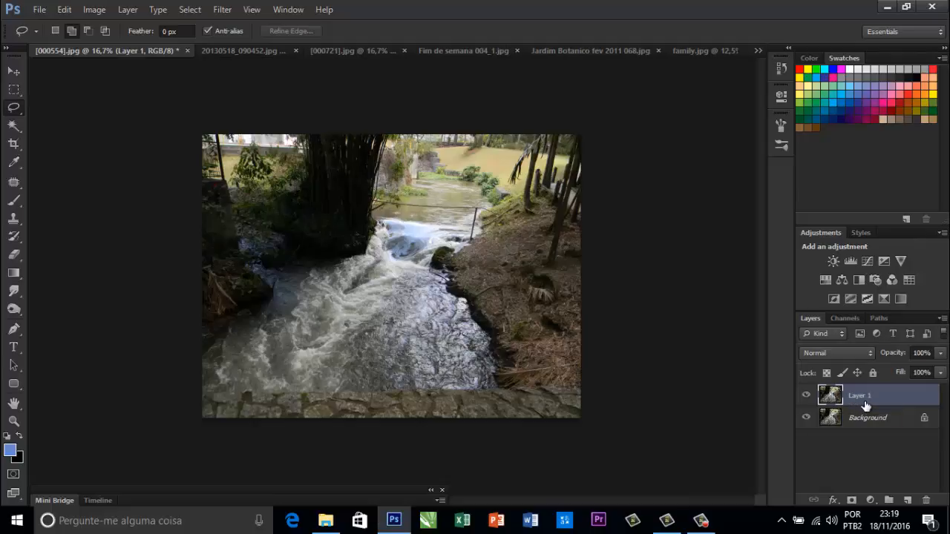
click(95, 10)
mouse_move(106, 42)
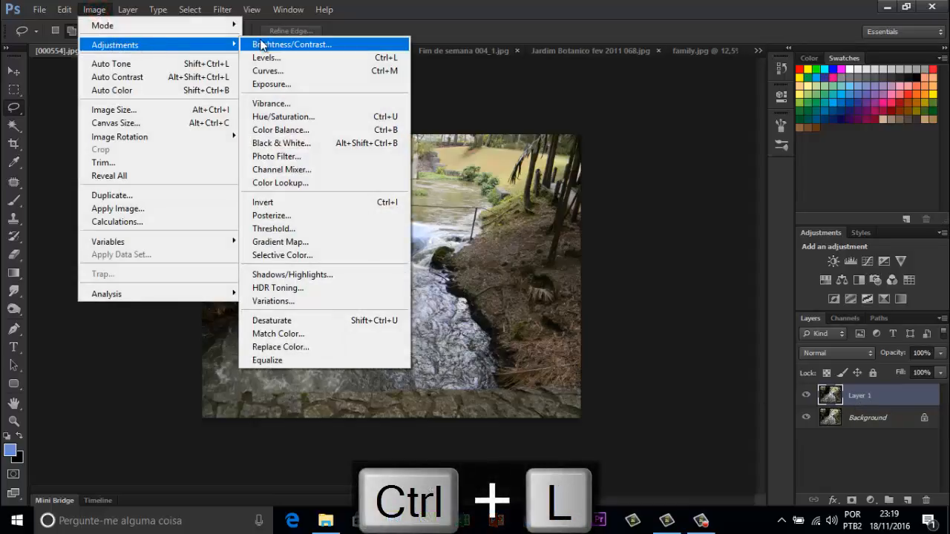
click(279, 59)
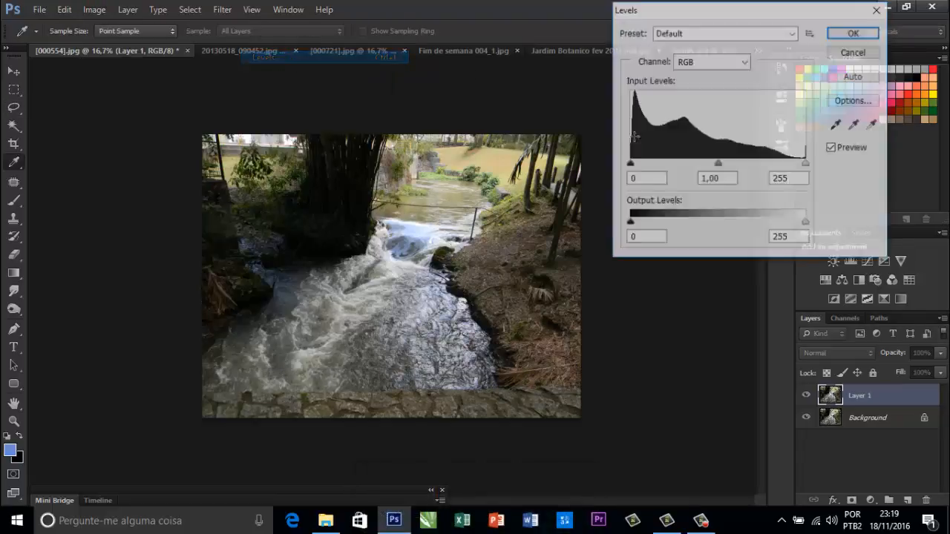
click(853, 52)
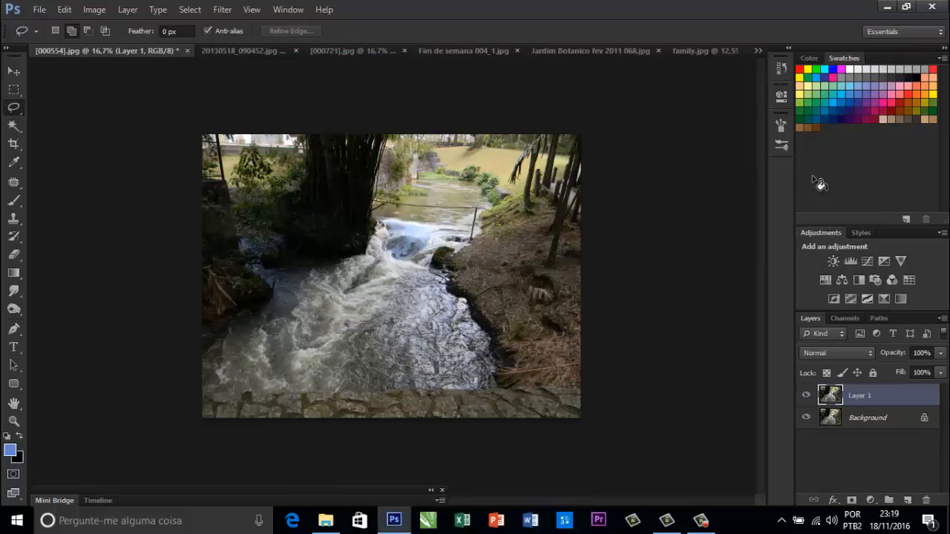
Try Levels on the duplicated layer with input levels 1, 2.14 and 192, and reset the adjustment.
key(ctrl+l)
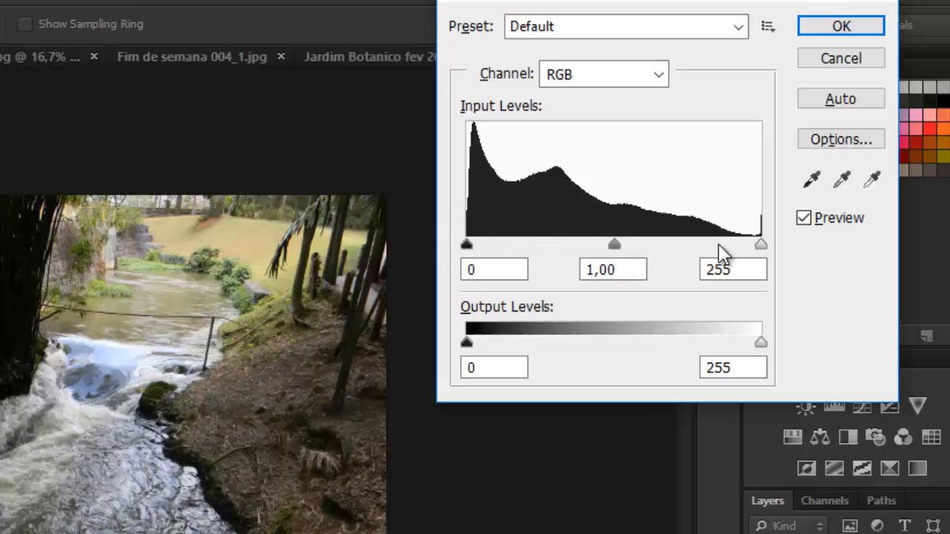
drag(761, 243, 708, 258)
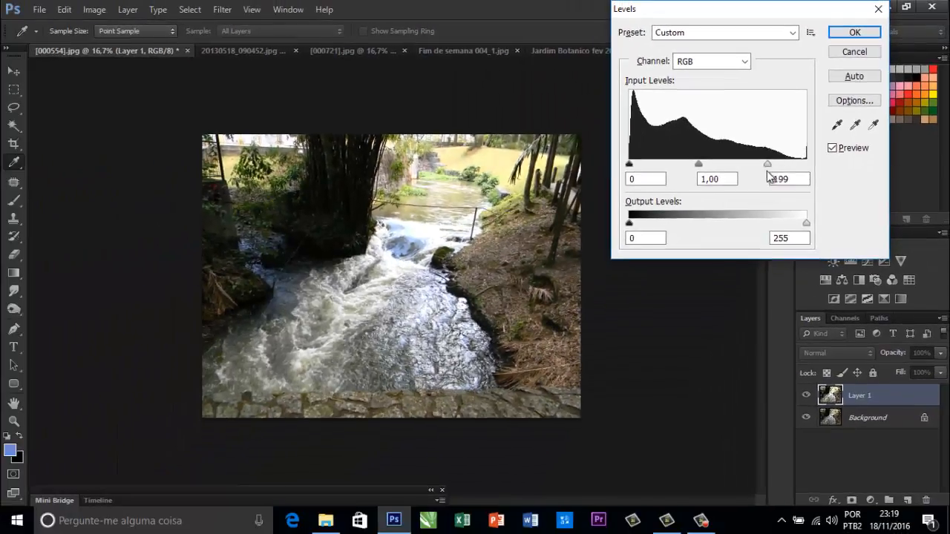
drag(762, 171, 765, 178)
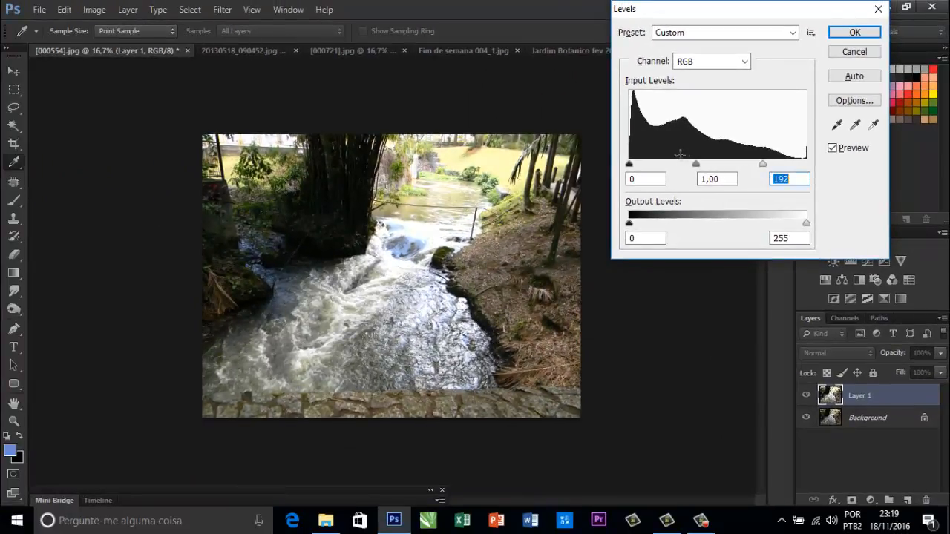
drag(695, 165, 661, 176)
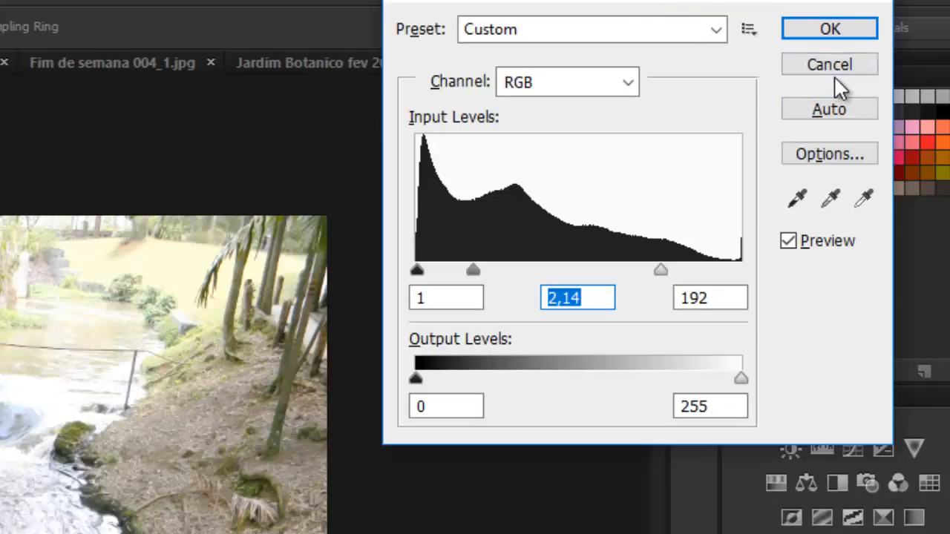
key(alt)
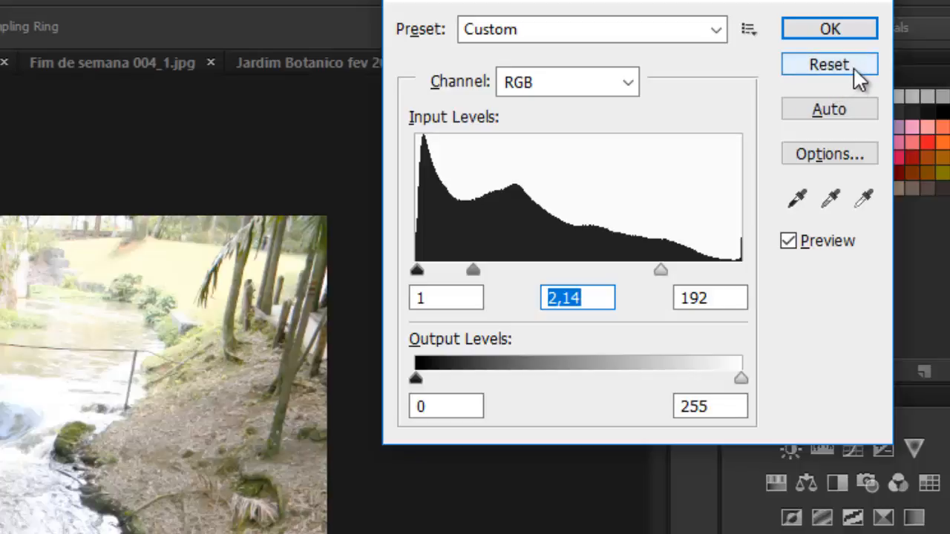
alt+click(849, 67)
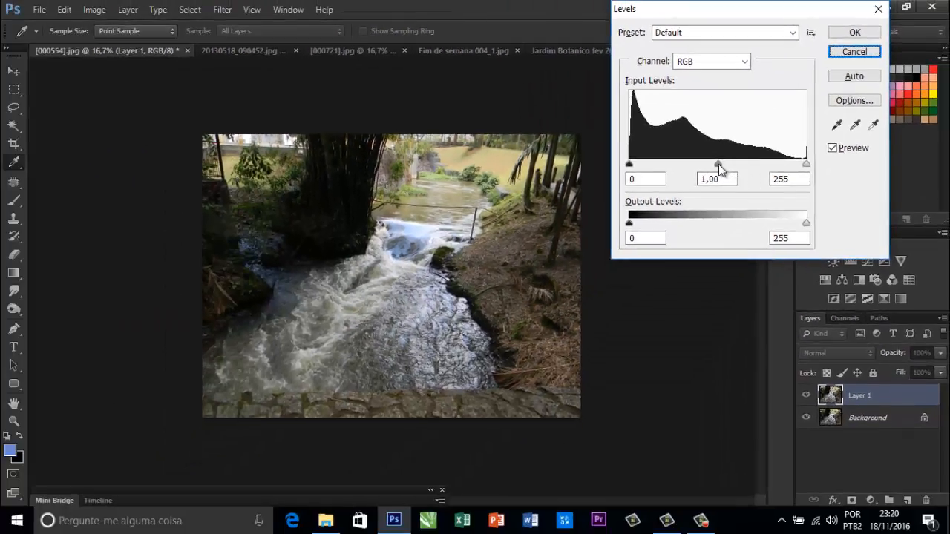
Brighten the duplicated layer with Levels, using a midtone value of 1.26 and a white input of 239.
drag(717, 164, 704, 167)
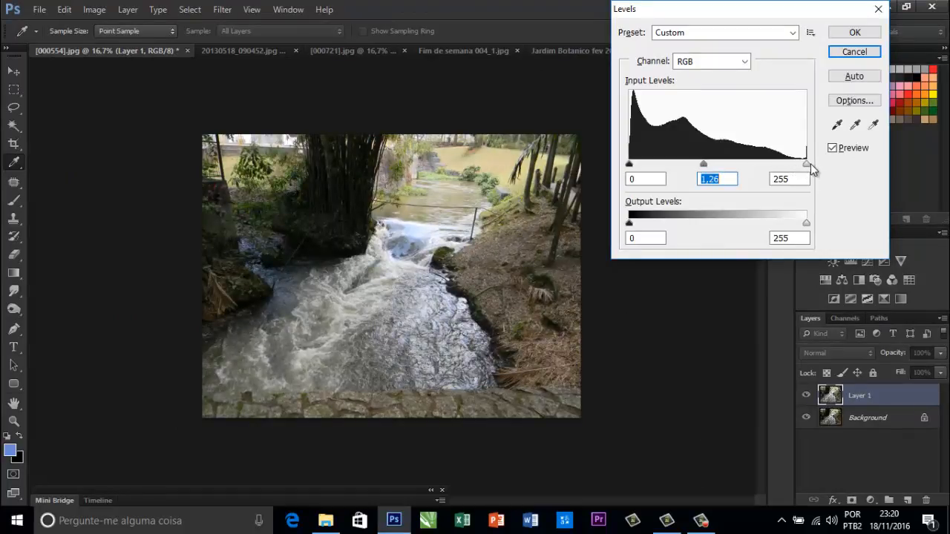
drag(807, 163, 795, 166)
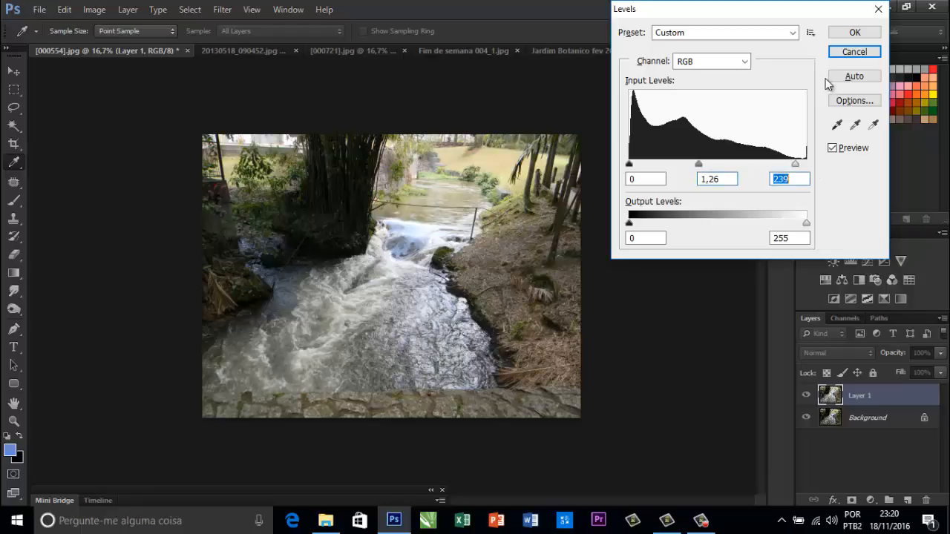
click(851, 34)
Select the dark upper-left area of the photo around the bamboo and riverbank with a freehand Lasso outline.
key(l)
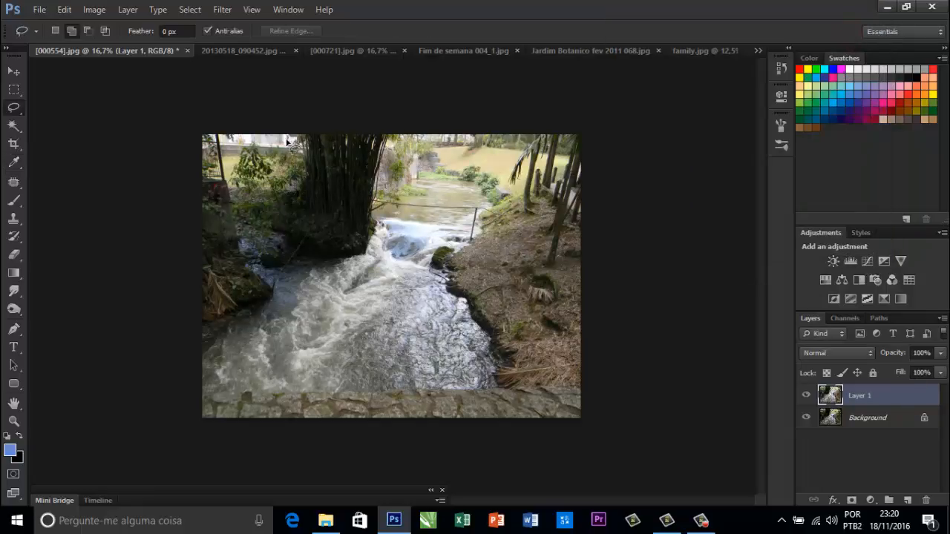
click(22, 113)
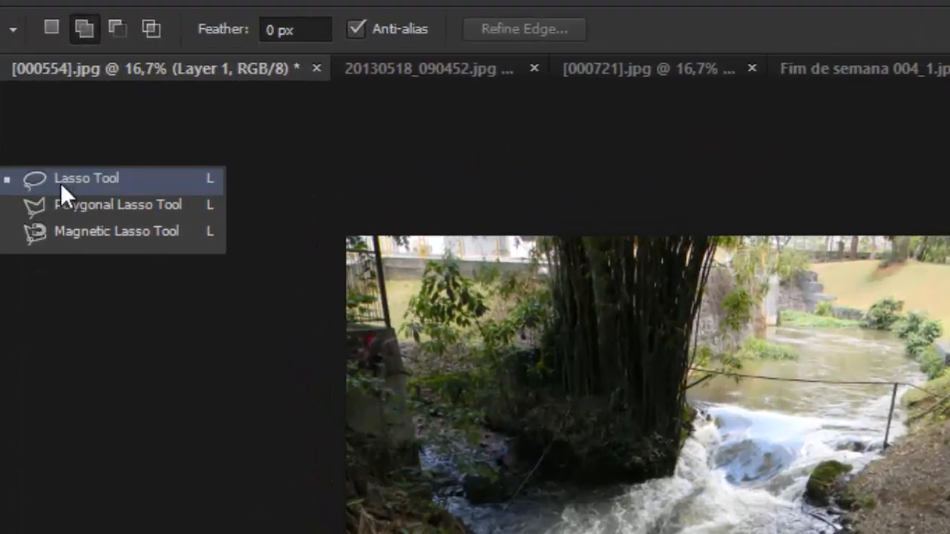
click(62, 107)
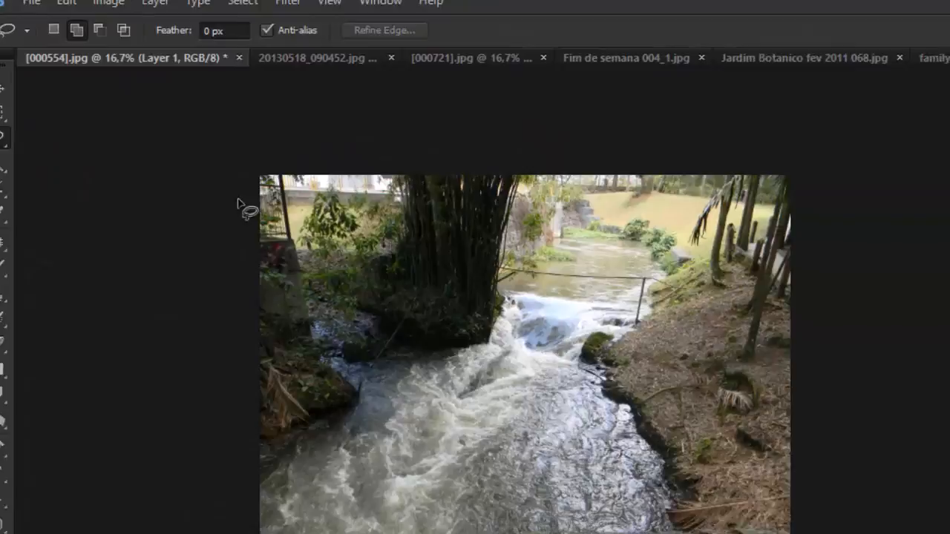
drag(334, 238, 333, 237)
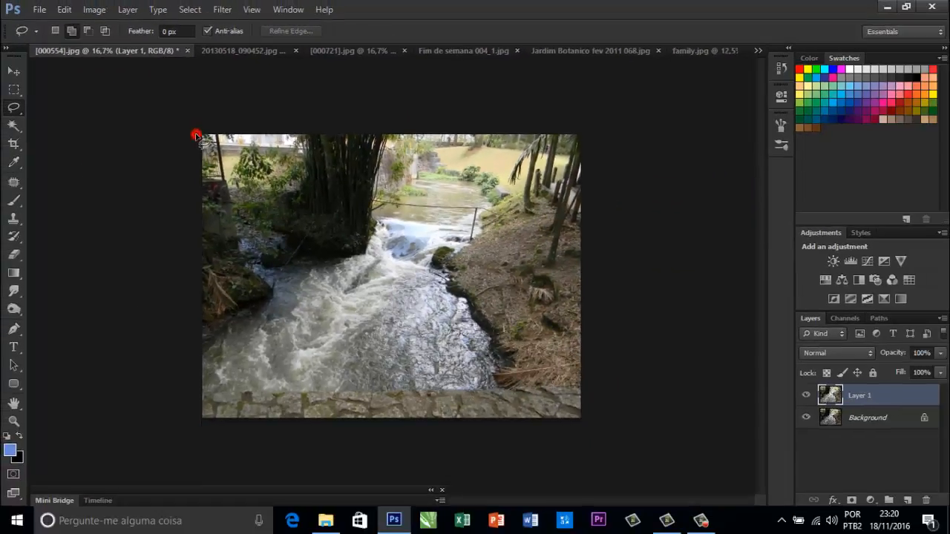
mouse_move(196, 136)
mouse_down()
mouse_move(202, 326)
mouse_move(268, 310)
mouse_move(369, 264)
mouse_move(406, 139)
mouse_move(394, 121)
mouse_move(325, 119)
mouse_move(266, 157)
mouse_move(223, 157)
mouse_move(199, 141)
mouse_up()
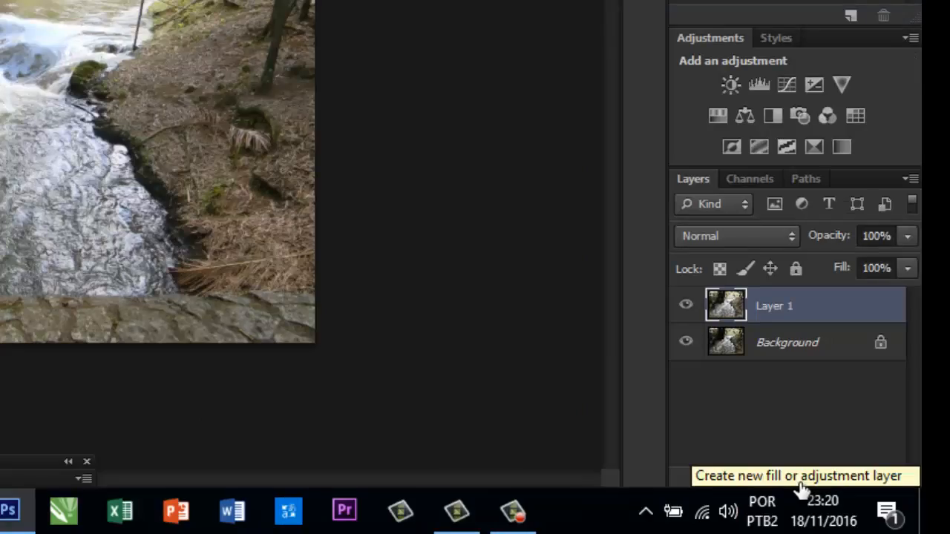
Add a Levels adjustment layer for the selected area with black input 7, midtone 1.54 and white input 181.
click(800, 484)
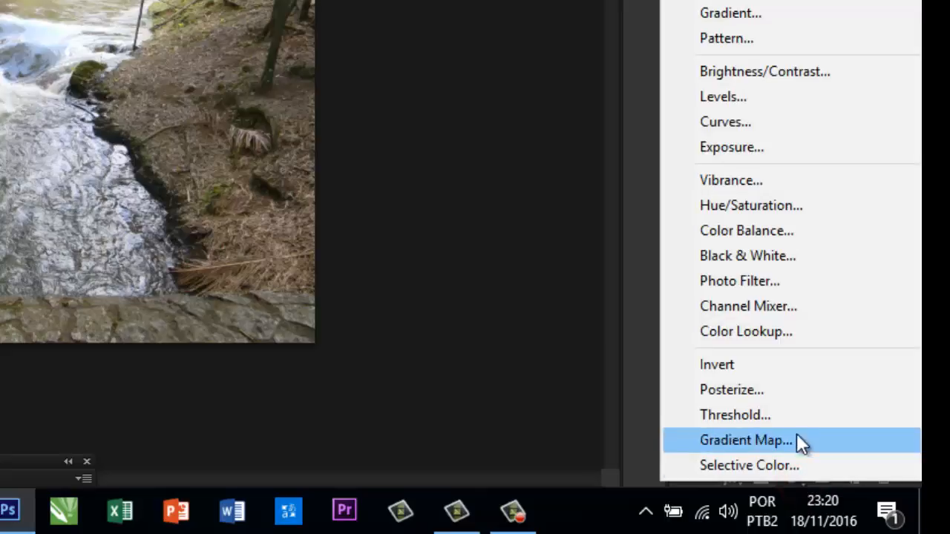
click(767, 97)
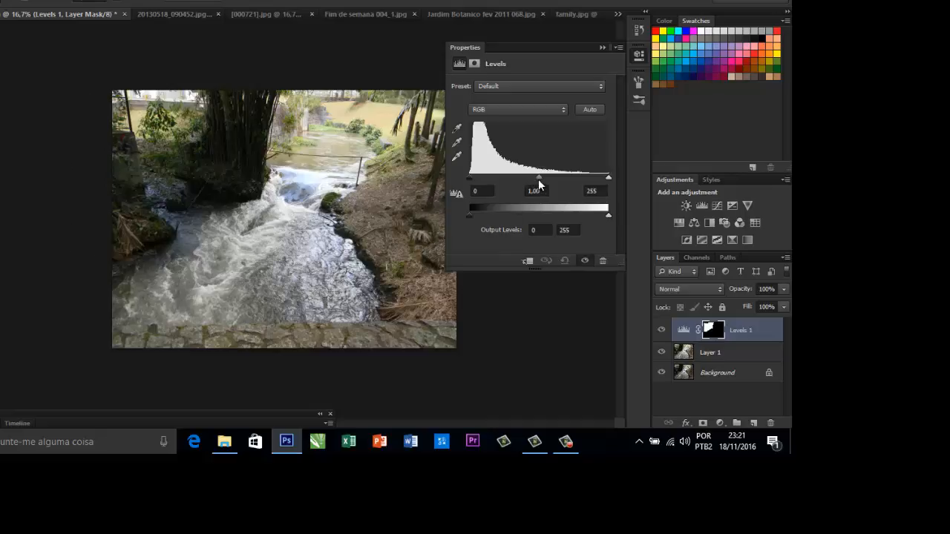
drag(538, 176, 516, 184)
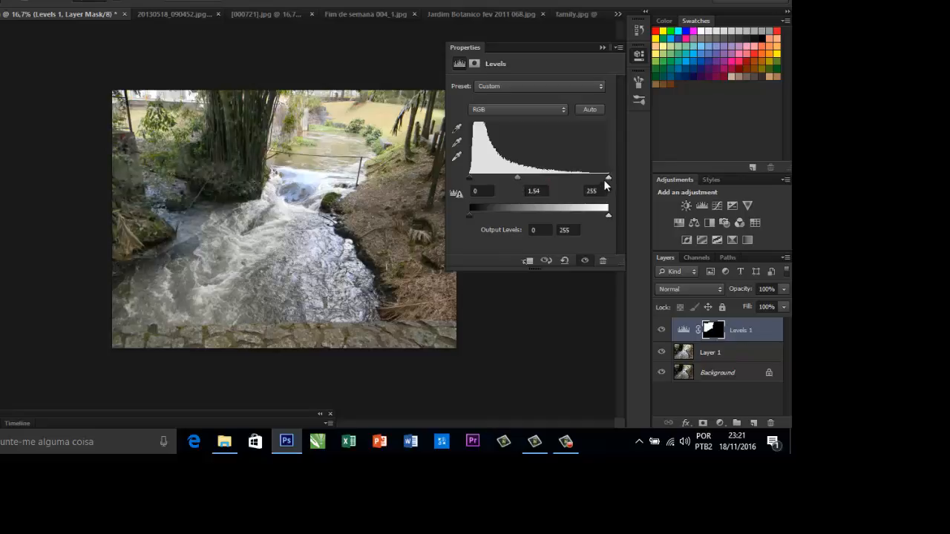
drag(607, 178, 567, 187)
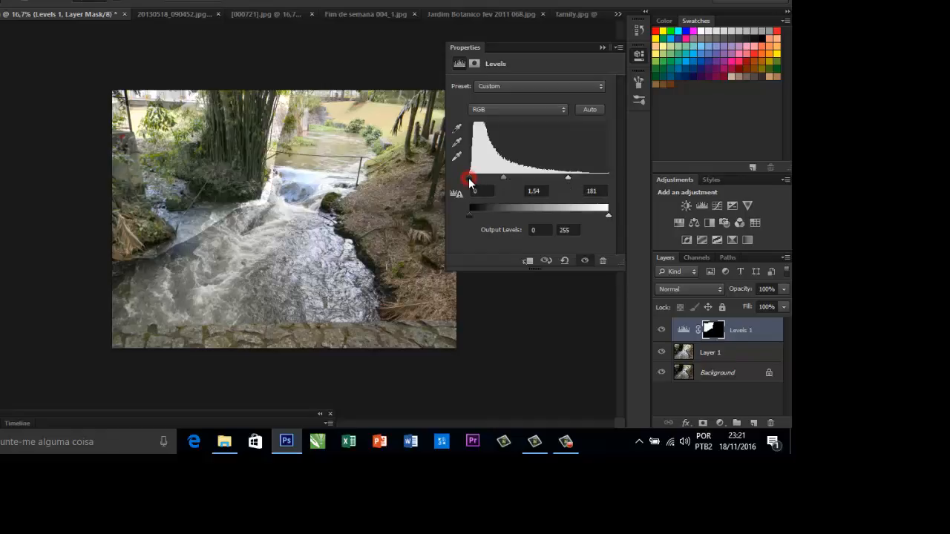
drag(470, 178, 474, 179)
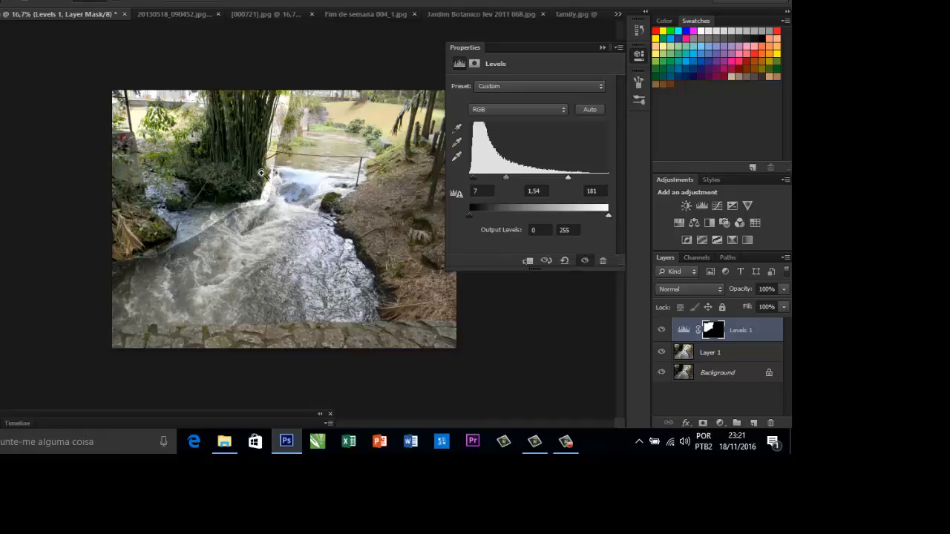
Soften the edge of the Levels adjustment's layer mask with a feather of 132.4 px and collapse its properties.
key(ctrl+plus)
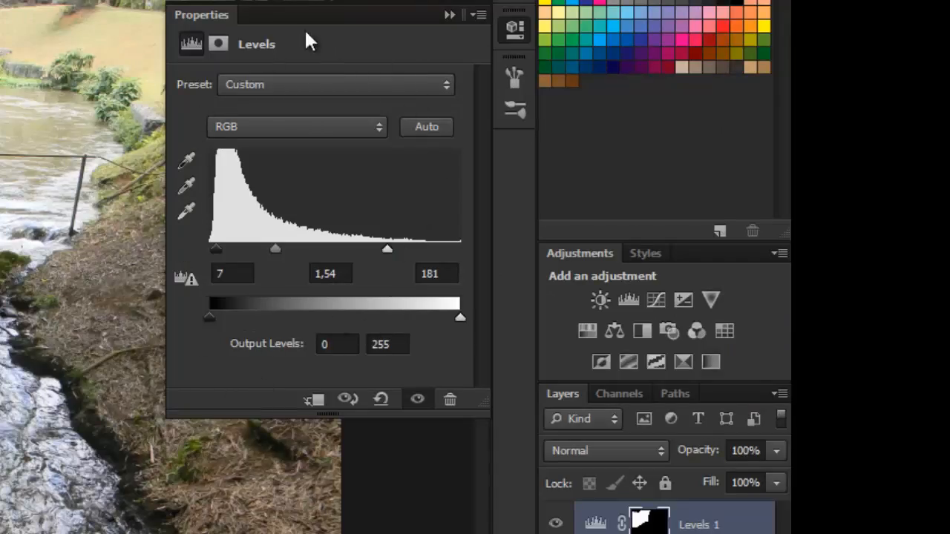
click(220, 43)
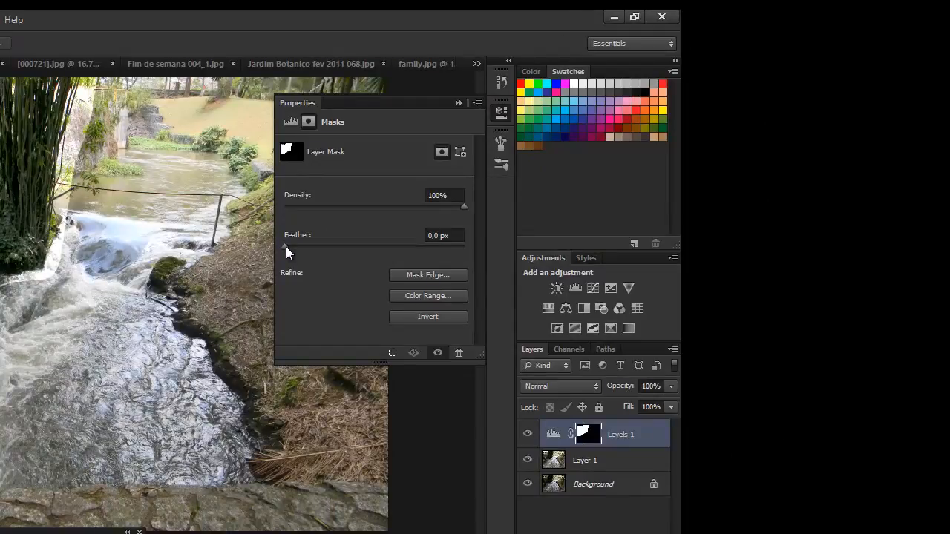
drag(285, 248, 322, 247)
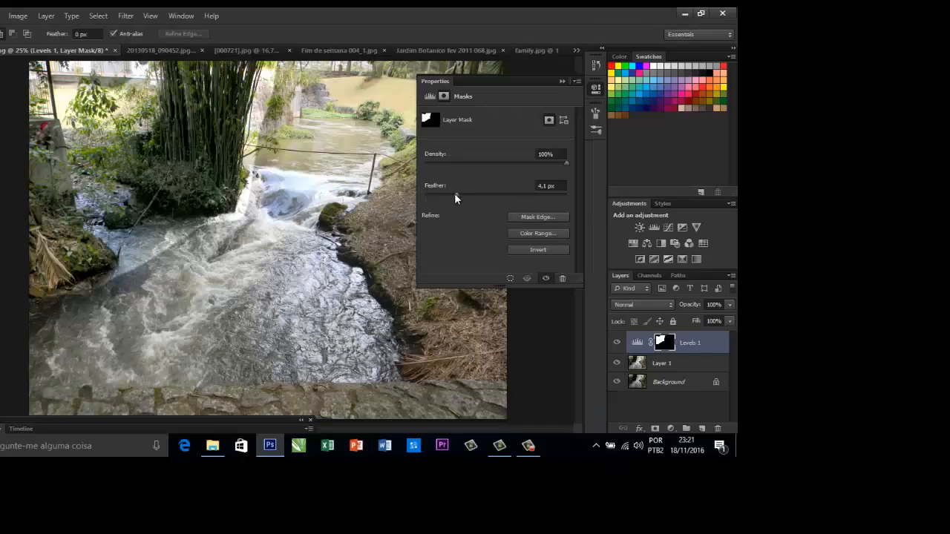
drag(455, 193, 523, 197)
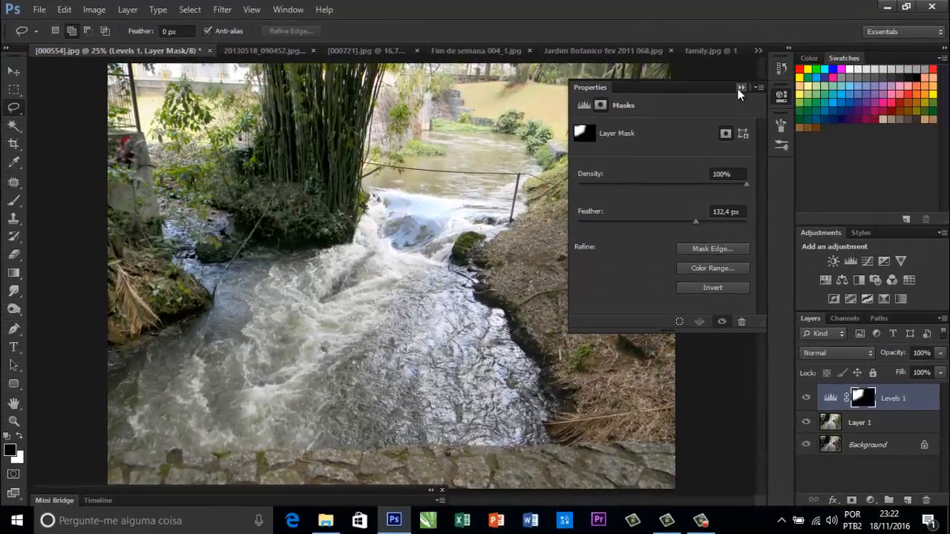
click(739, 88)
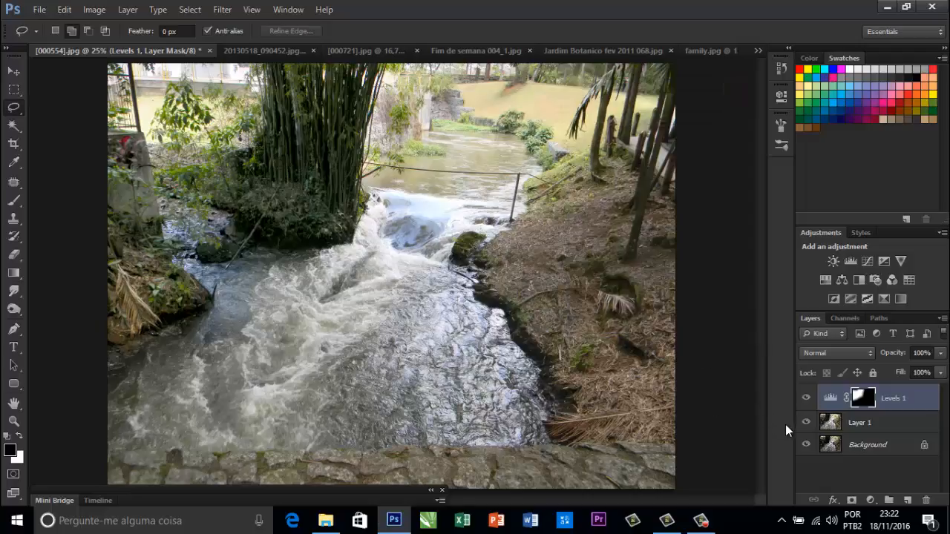
Compare the original Background with the edited photo by hiding and restoring all layers above it.
alt+click(806, 445)
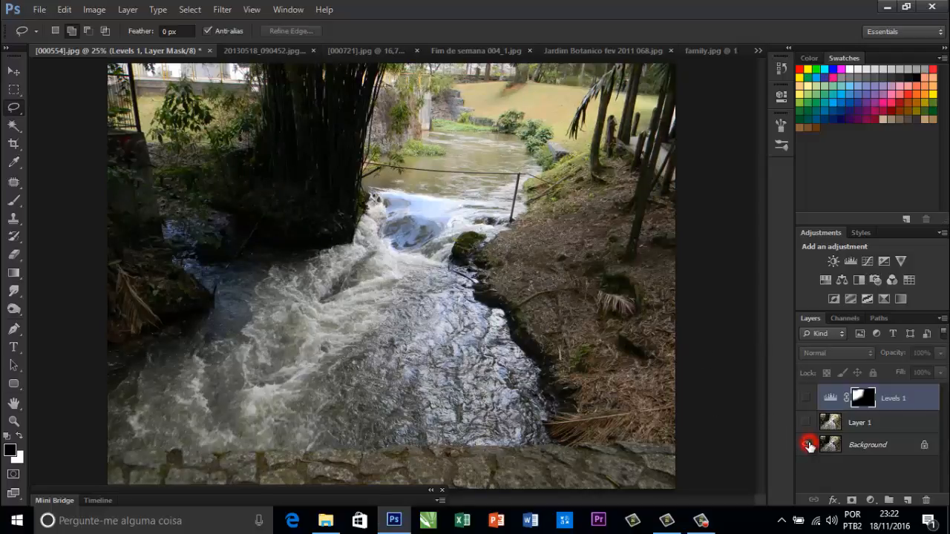
alt+click(806, 445)
alt+click(806, 445)
alt+click(807, 445)
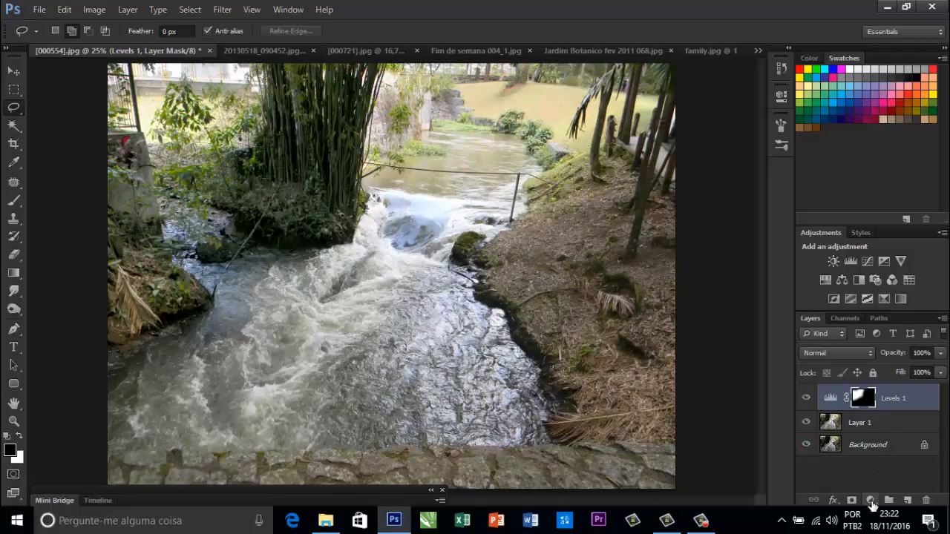
Add a Vibrance adjustment layer above the Levels adjustment with vibrance at +36, preview its effect, and collapse its properties.
click(871, 501)
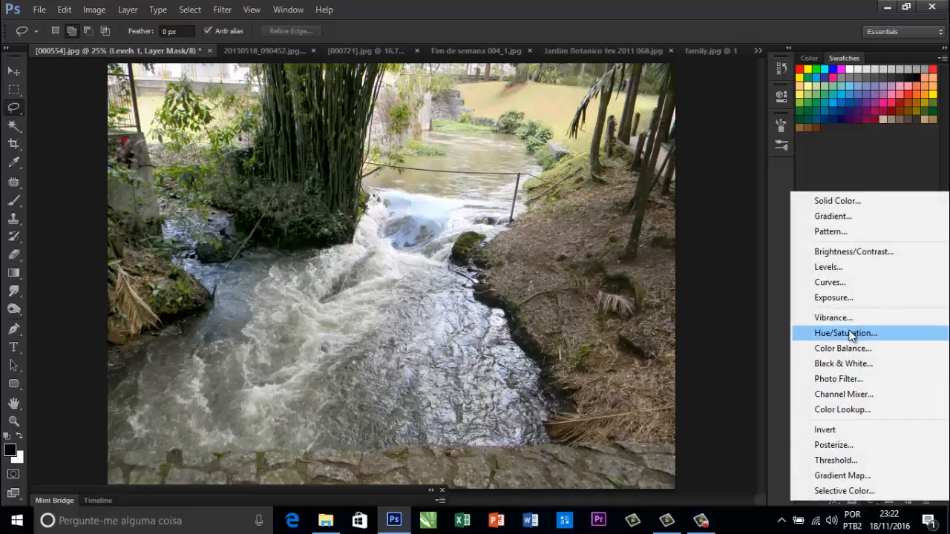
click(846, 319)
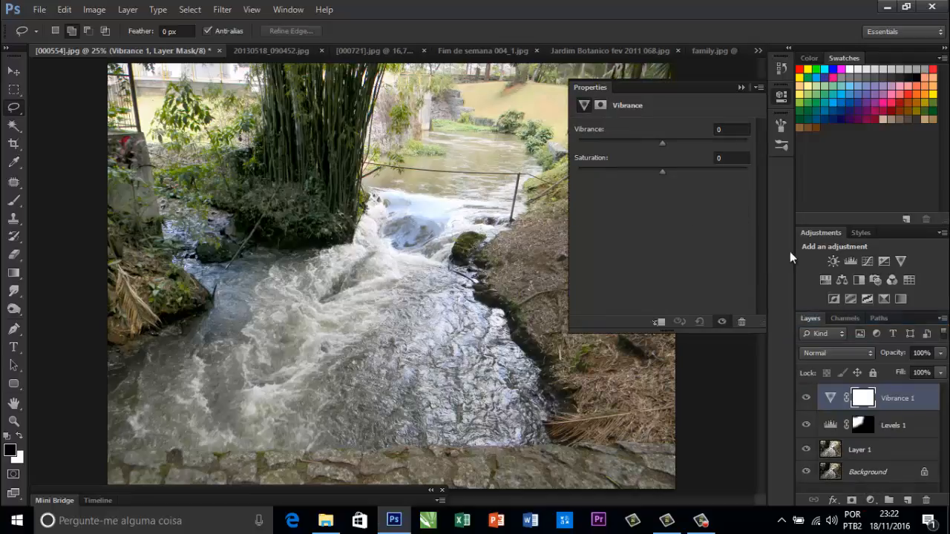
drag(659, 144, 690, 138)
click(719, 323)
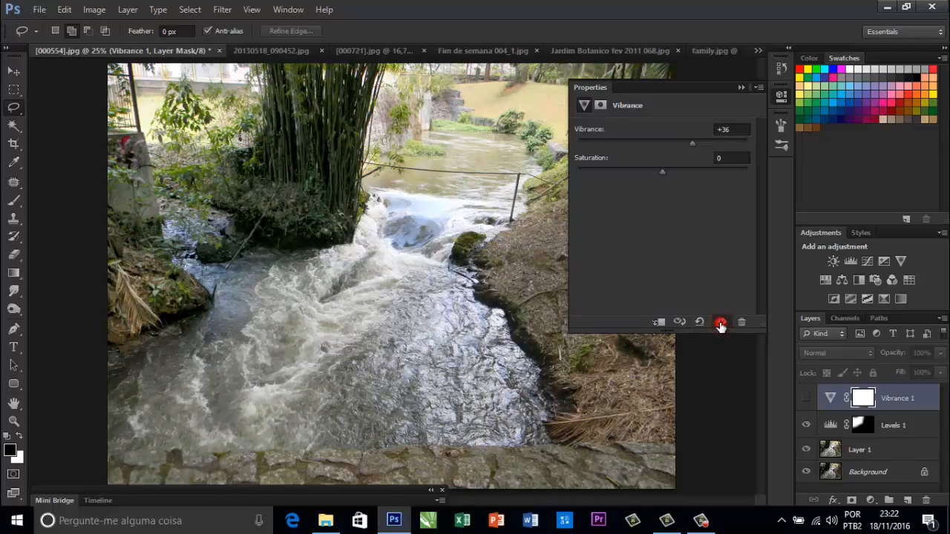
click(741, 88)
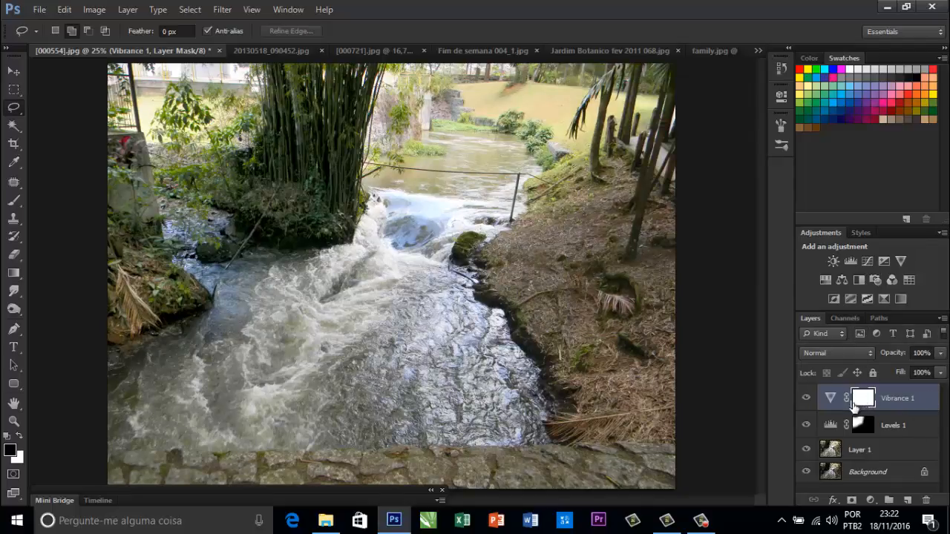
Compare the river photo's original Background with the edited result by hiding and restoring all other layers, and fit the image to the window.
alt+click(806, 473)
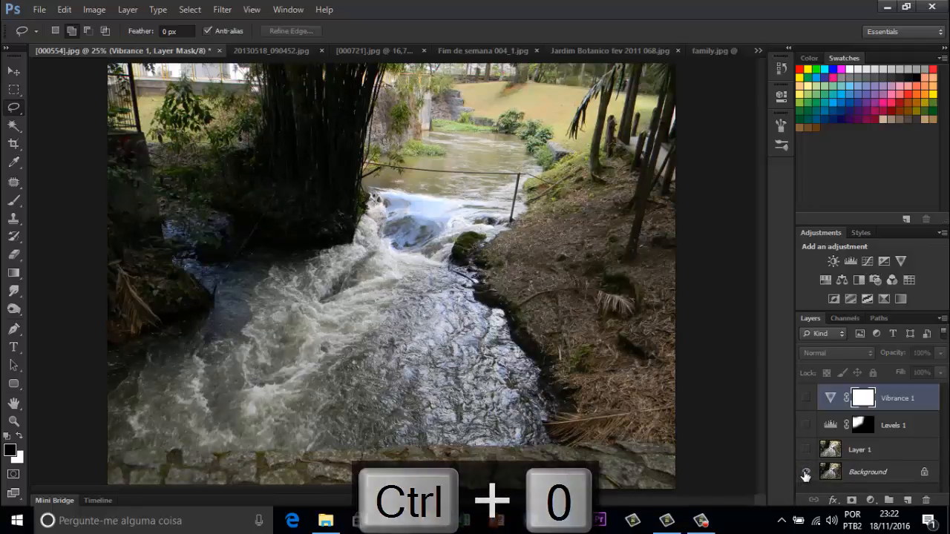
alt+click(806, 473)
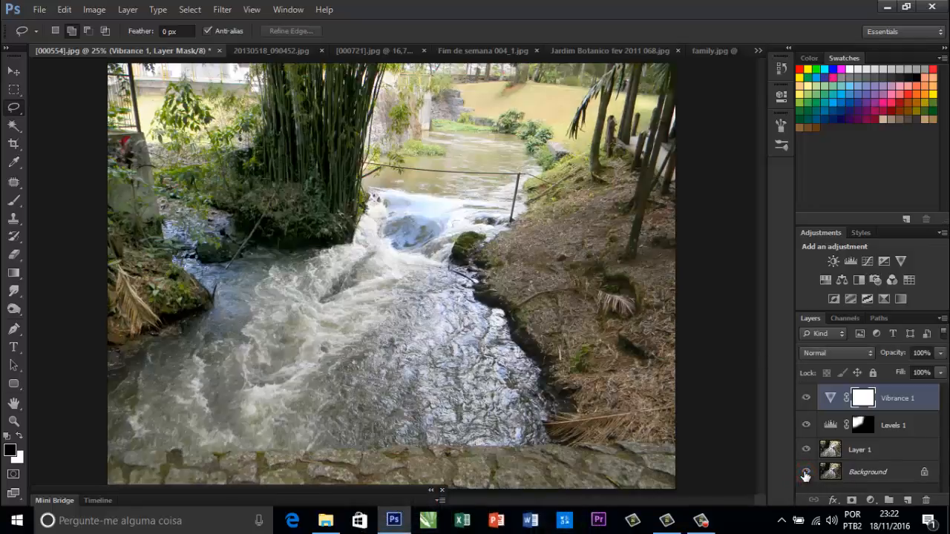
alt+click(806, 473)
alt+click(806, 473)
key(ctrl+0)
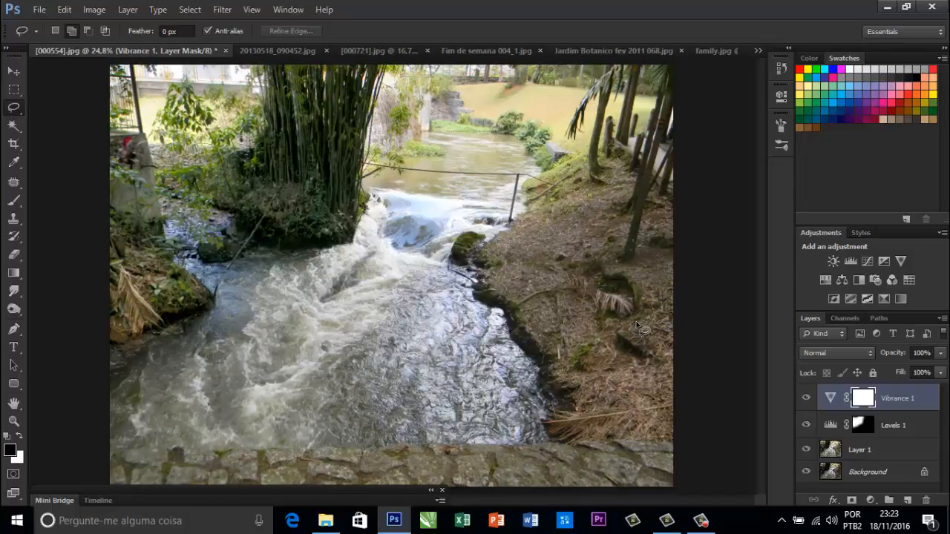
Switch to the photo 20130518_090452.jpg and duplicate its Background layer.
key(ctrl+j)
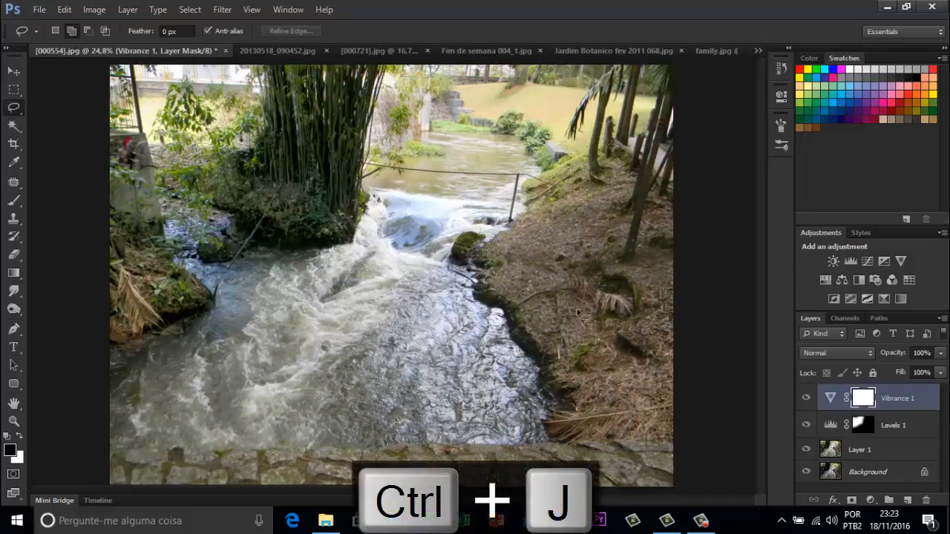
click(274, 50)
key(ctrl+l)
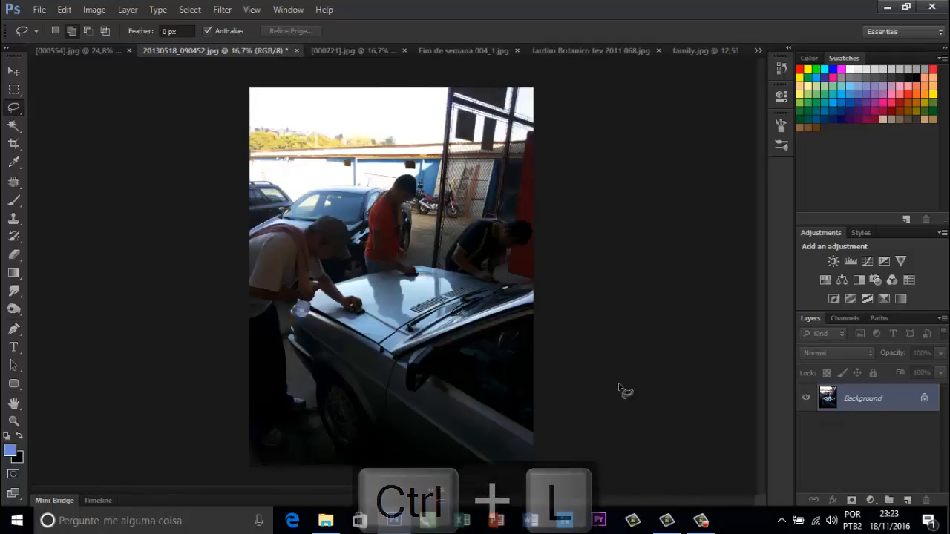
key(ctrl+j)
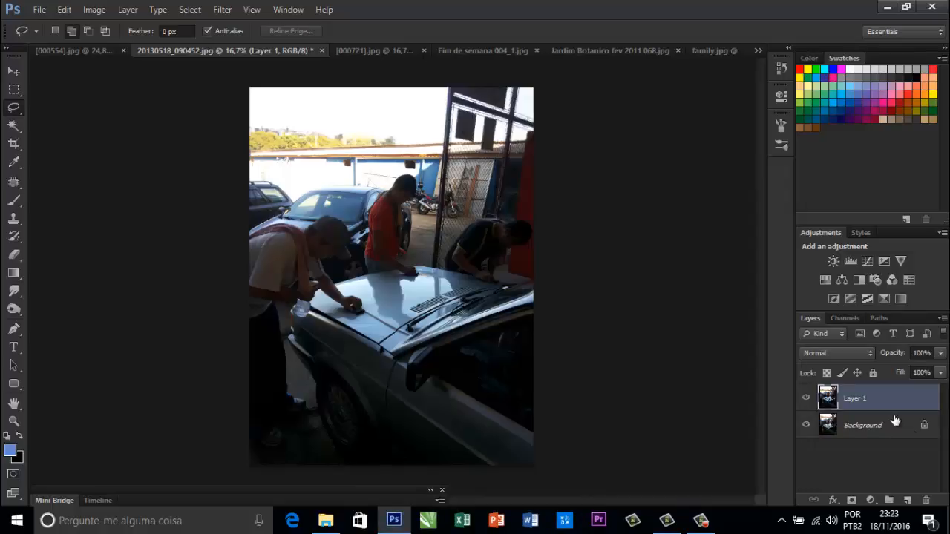
Try Levels on the whole duplicate layer with midtone 1.28 and white input 206, and return both to 1.00 and 255.
key(ctrl+l)
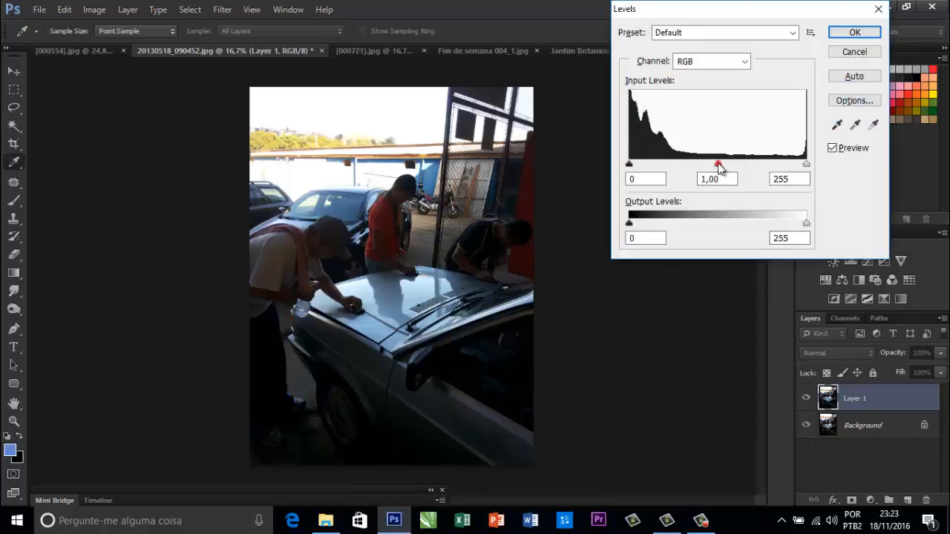
drag(719, 167, 704, 168)
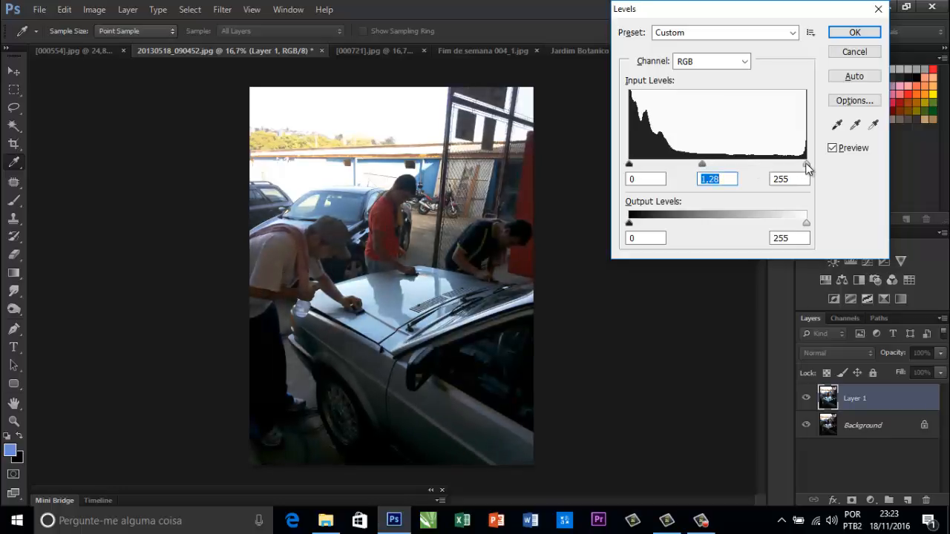
drag(806, 165, 772, 170)
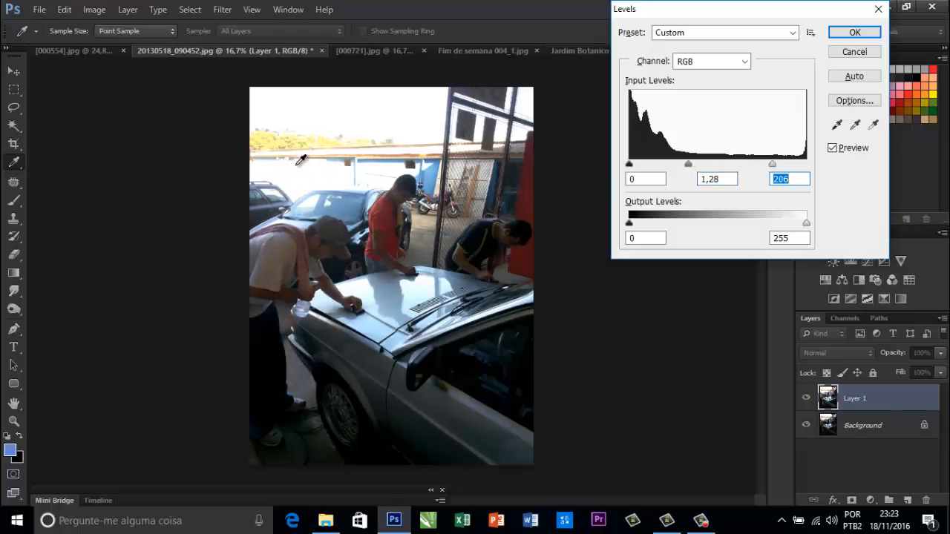
drag(774, 165, 810, 161)
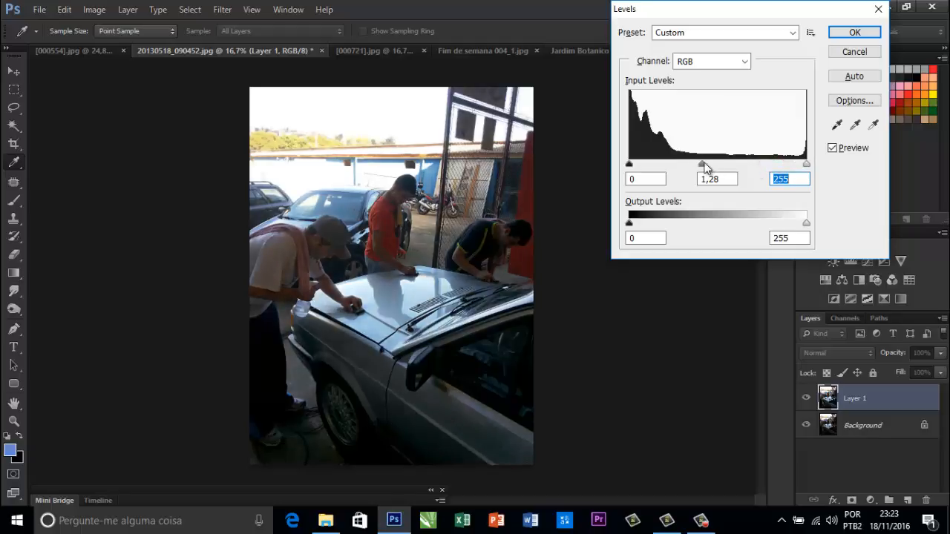
drag(702, 163, 718, 161)
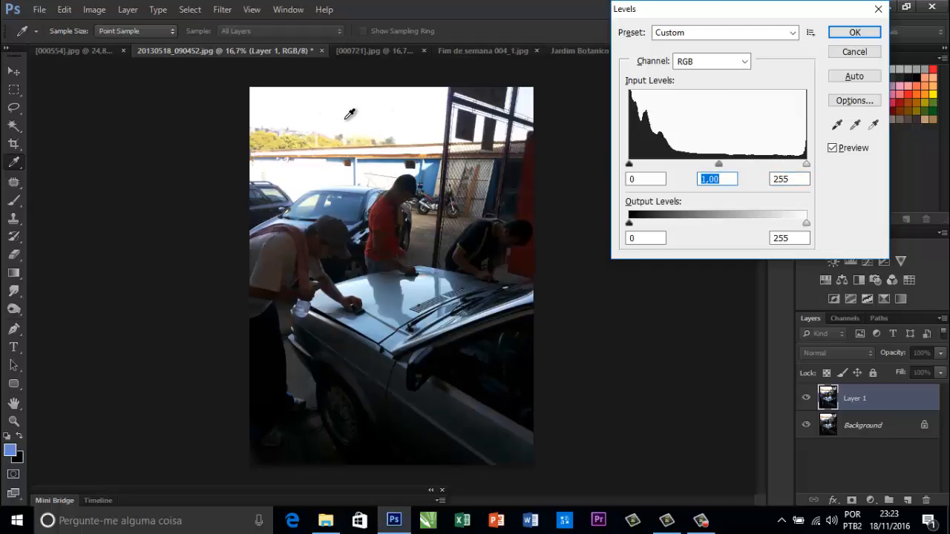
click(852, 31)
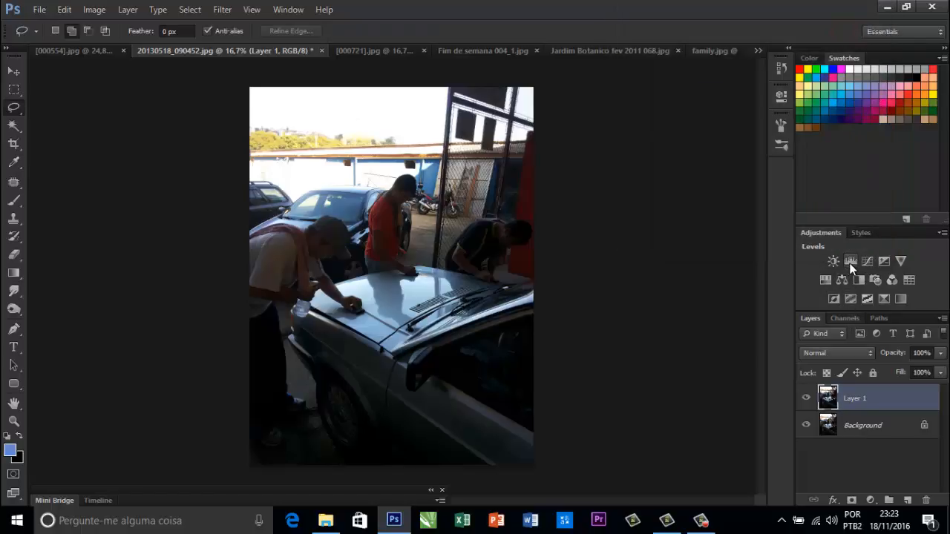
Try adding a Levels adjustment layer over the whole car photo and delete it.
click(870, 501)
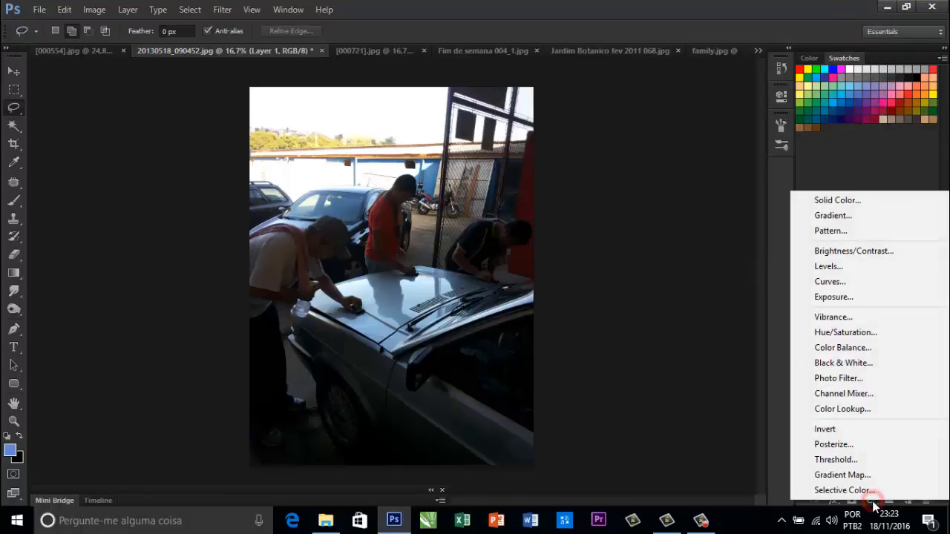
click(870, 501)
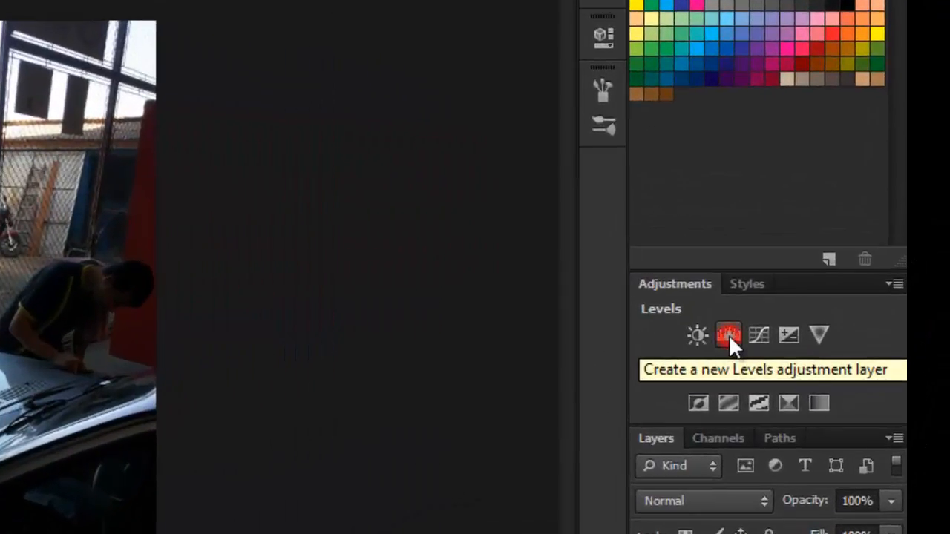
click(729, 334)
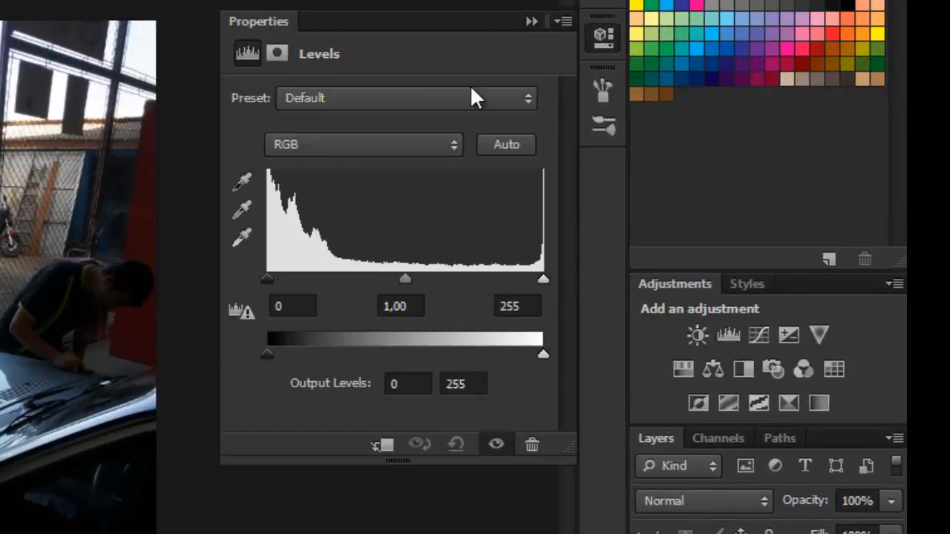
click(526, 20)
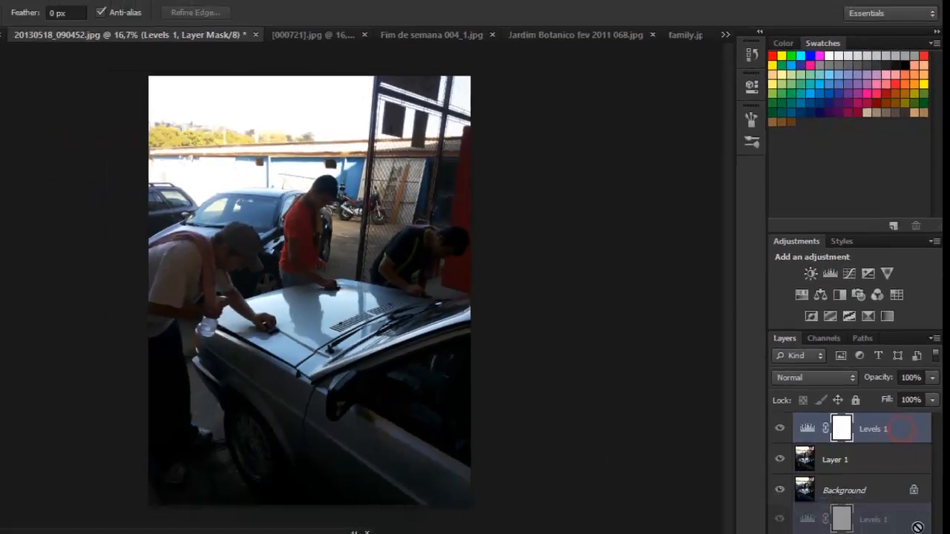
drag(917, 527, 917, 533)
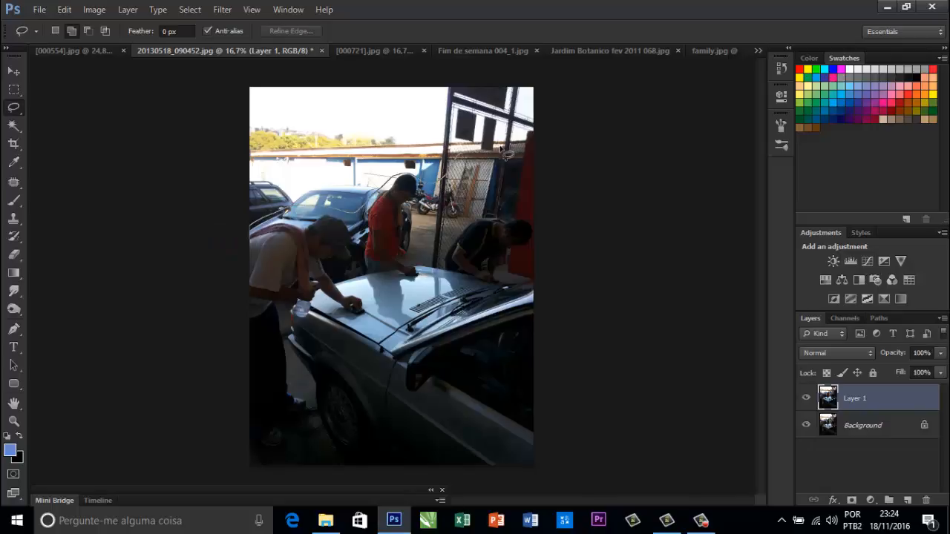
Lasso the dark area around the men and cars and brighten it with a Levels adjustment layer at midtone 1.65 and white input 191.
mouse_move(578, 394)
mouse_down()
mouse_move(524, 482)
mouse_move(356, 479)
mouse_move(223, 304)
mouse_move(240, 153)
mouse_move(541, 138)
mouse_up()
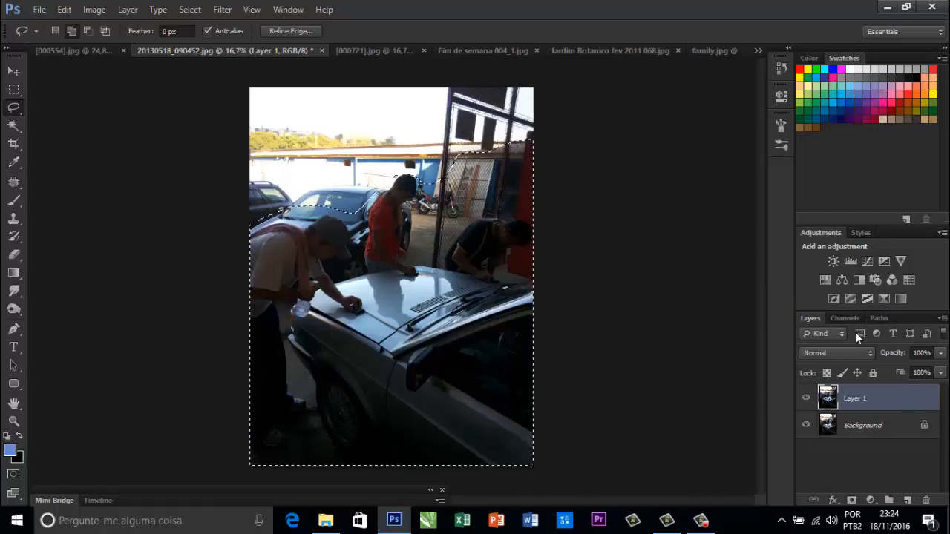
click(850, 262)
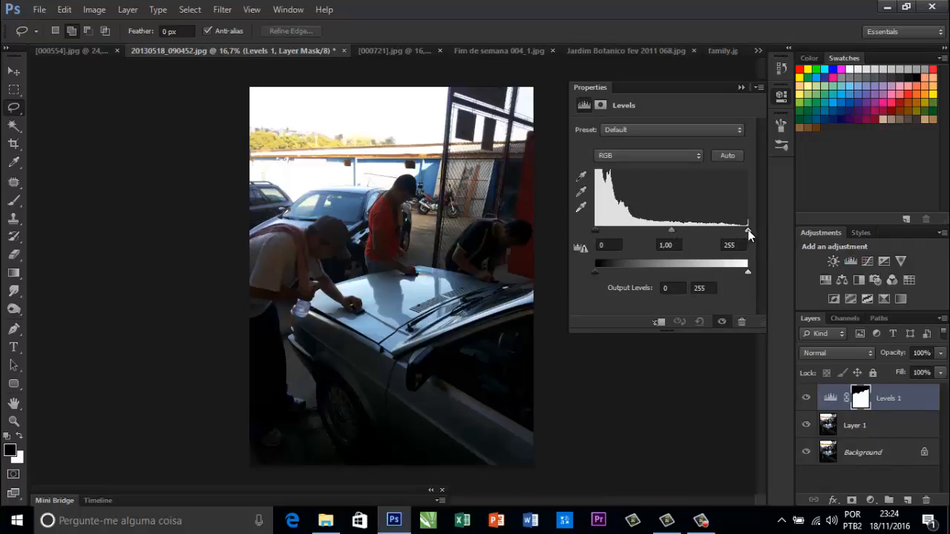
drag(748, 232, 716, 243)
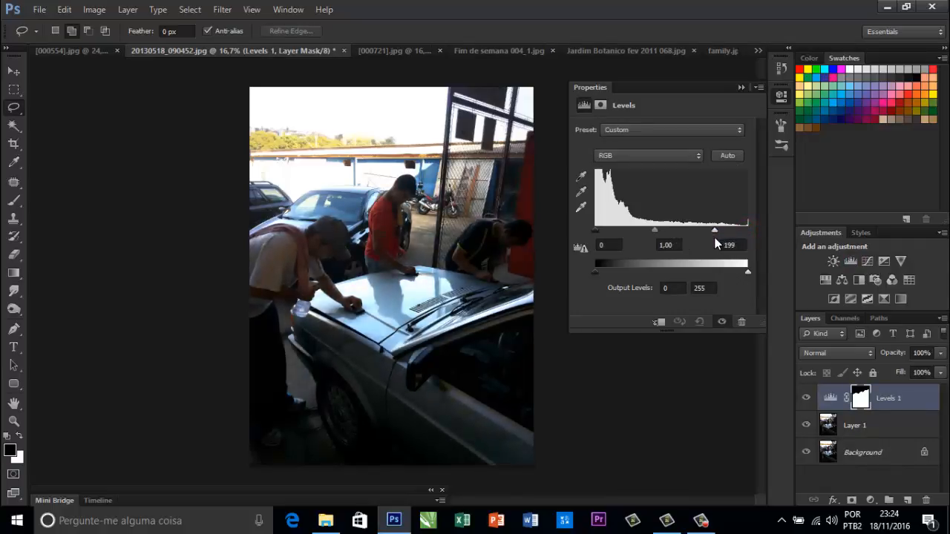
drag(654, 234, 642, 237)
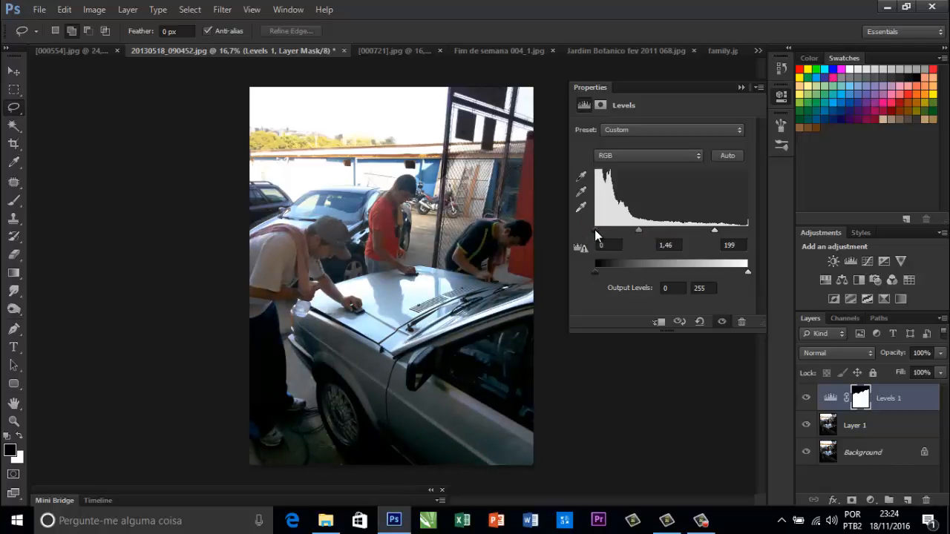
drag(638, 231, 633, 231)
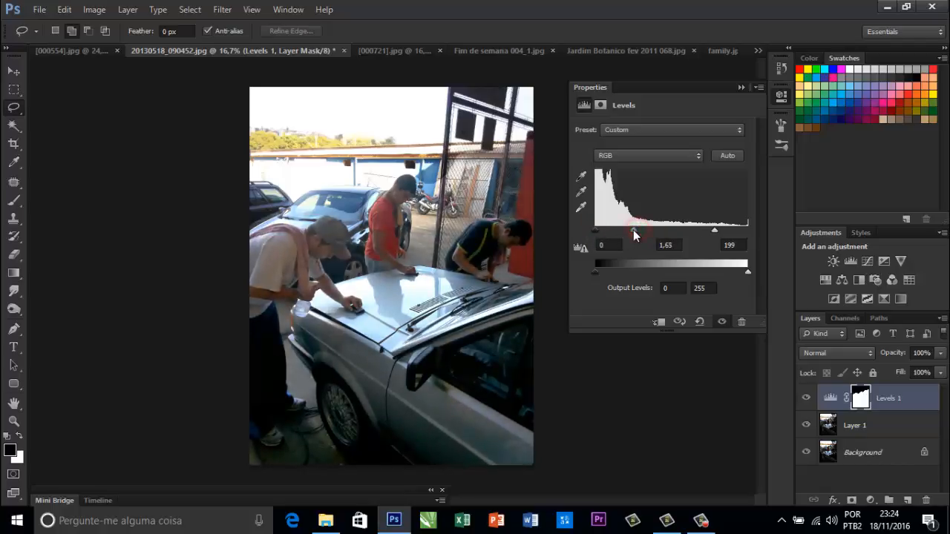
drag(713, 230, 709, 230)
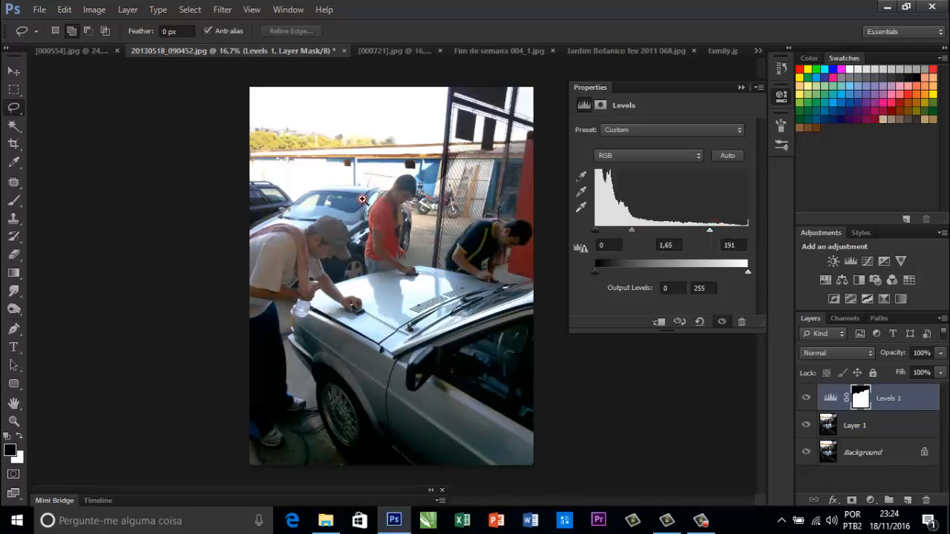
Soften the edge of the car photo's Levels layer mask with a feather of 137.0 px and collapse its properties.
scroll(362, 199, up, 1)
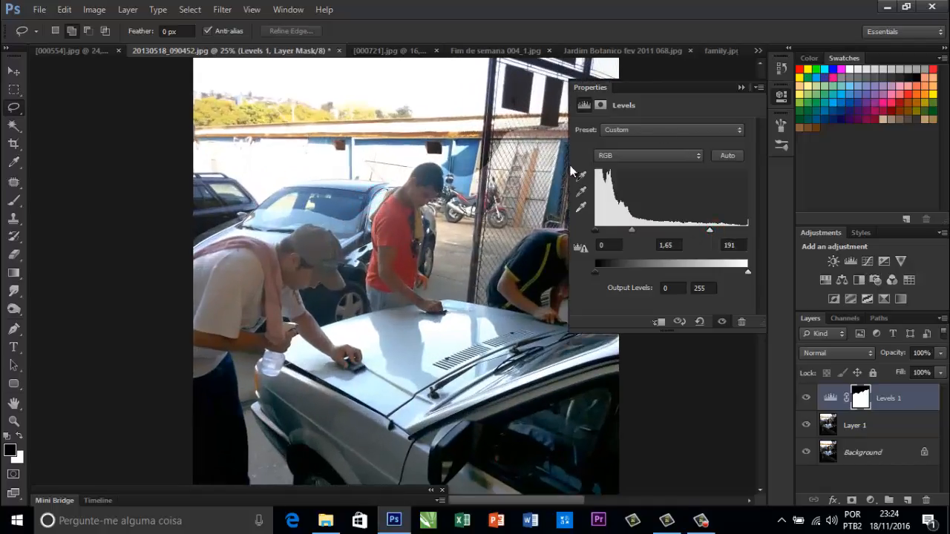
click(601, 106)
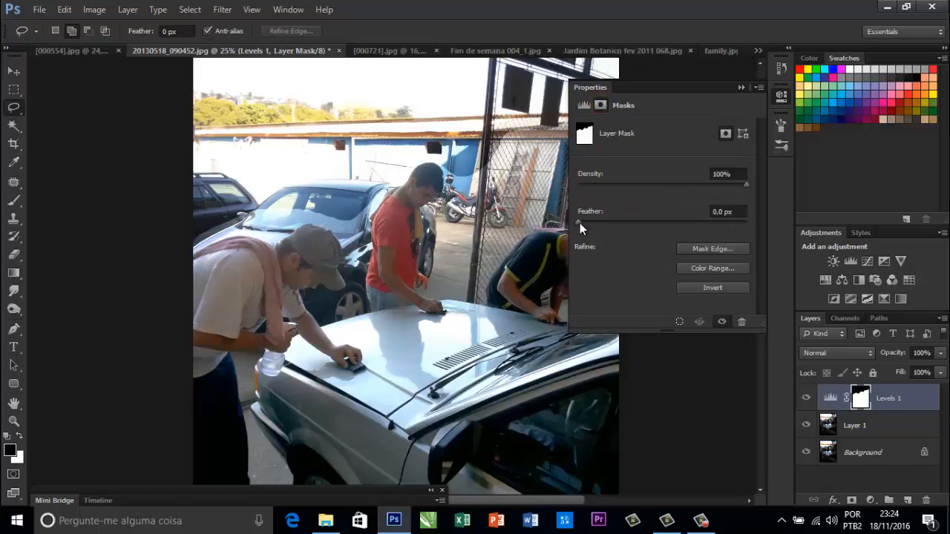
drag(579, 223, 589, 221)
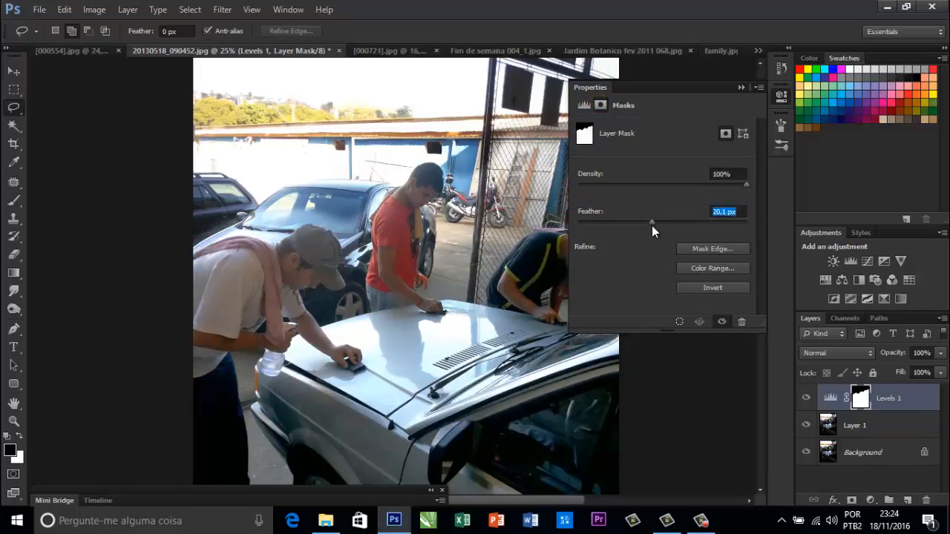
drag(653, 224, 697, 218)
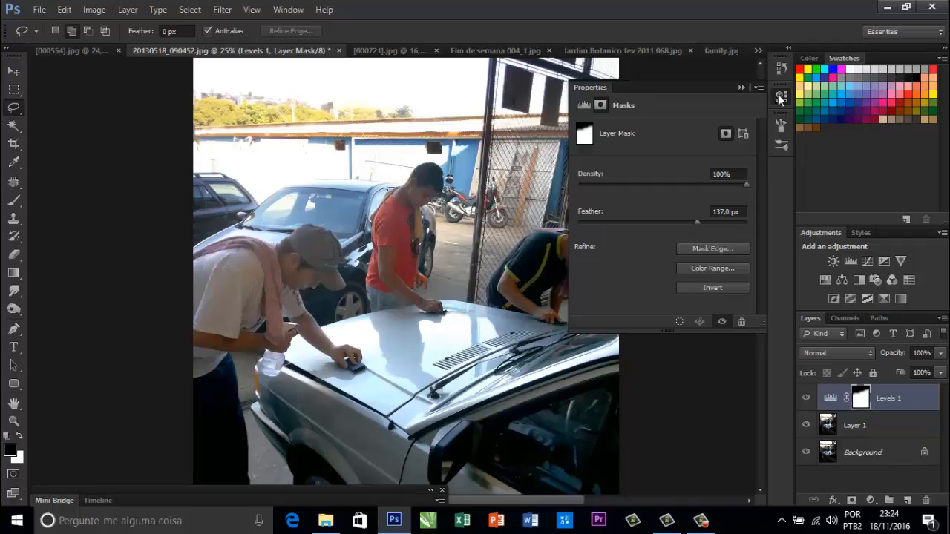
click(741, 86)
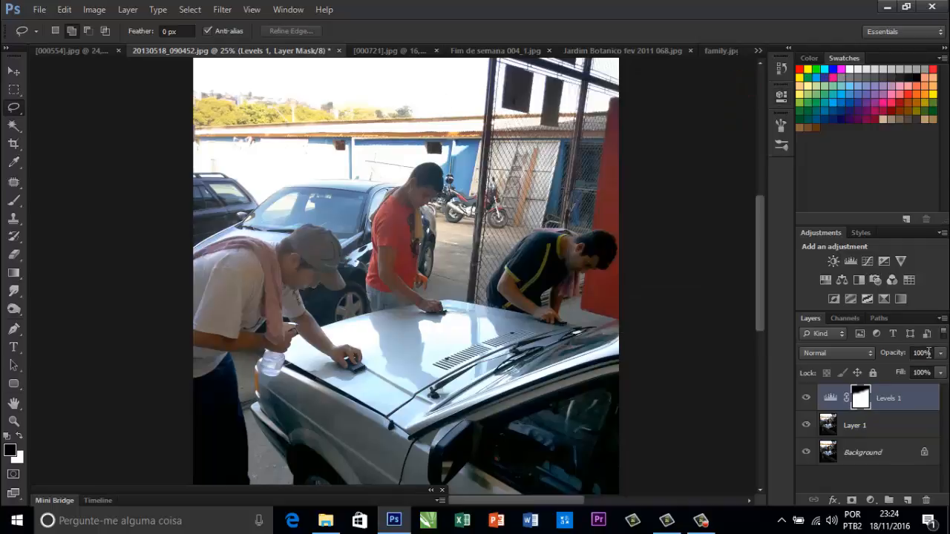
Add a Vibrance adjustment layer to the car photo, raise its vibrance moderately, and collapse its properties.
click(901, 260)
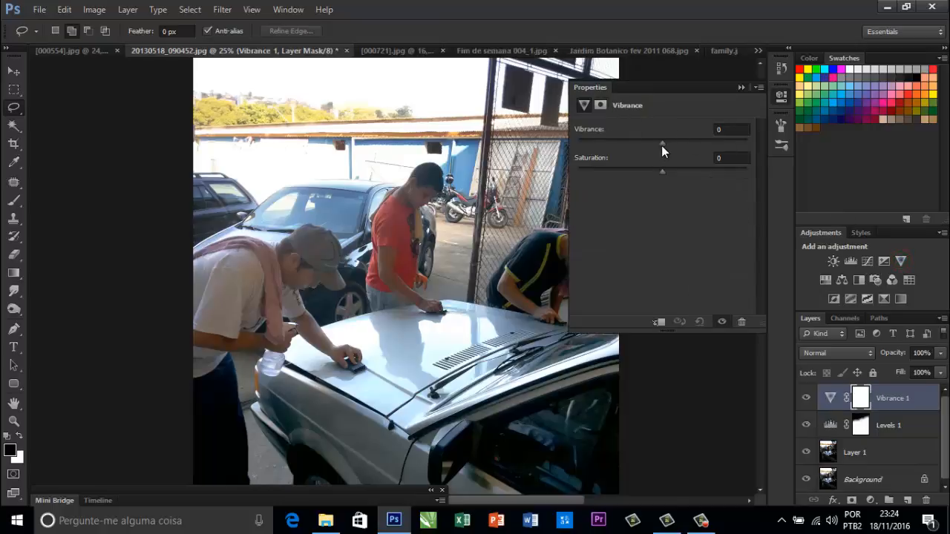
drag(661, 146, 684, 141)
click(740, 90)
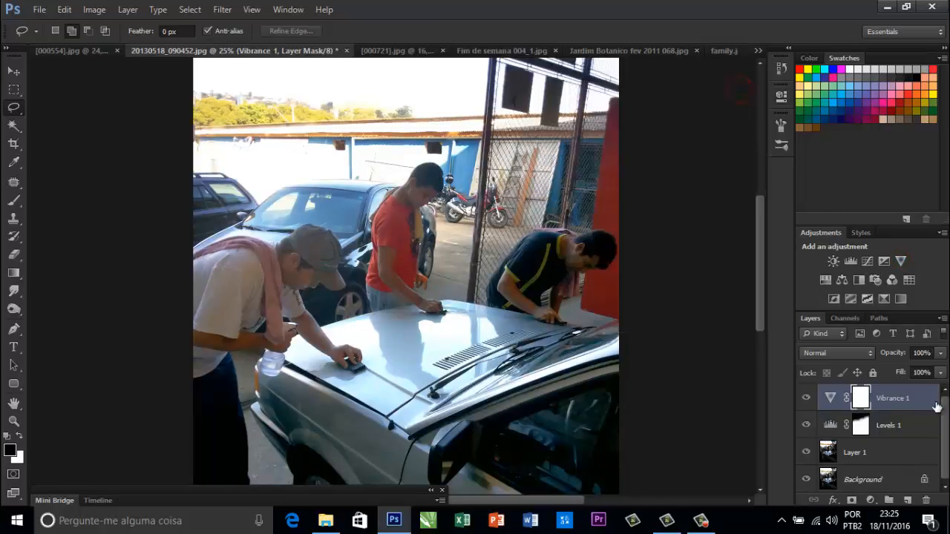
Compare the car photo's original Background with the edited result by hiding and restoring all layers above it.
alt+click(805, 481)
alt+click(805, 481)
alt+click(805, 481)
alt+click(806, 481)
In [000721].jpg, duplicate the Background and lasso the dark motorcycle, street and pavement, adding the dark building edge beside the sky.
click(395, 52)
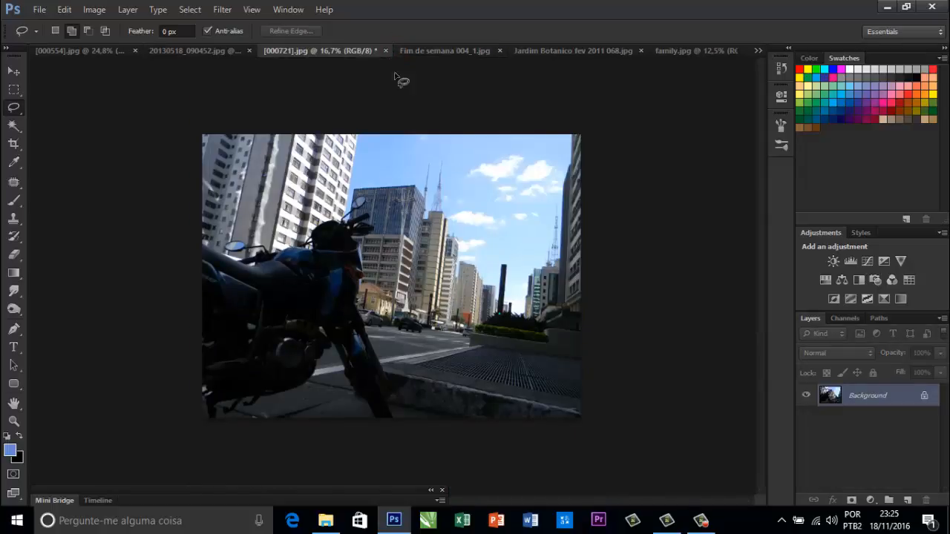
key(ctrl+l)
key(ctrl+j)
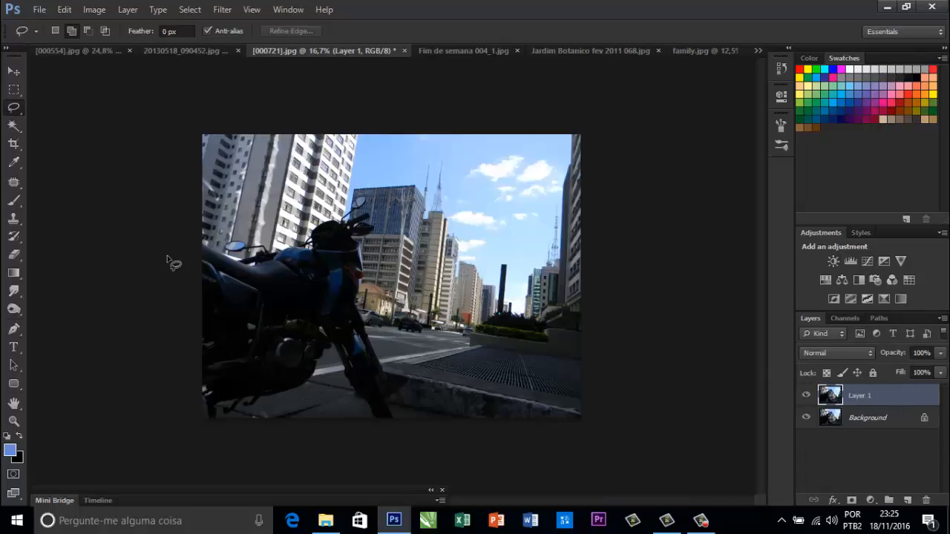
mouse_move(175, 240)
mouse_down()
mouse_move(286, 240)
mouse_move(362, 198)
mouse_move(381, 220)
mouse_move(366, 308)
mouse_move(381, 324)
mouse_move(480, 330)
mouse_move(507, 315)
mouse_move(582, 303)
mouse_move(597, 316)
mouse_move(615, 373)
mouse_move(599, 435)
mouse_move(530, 472)
mouse_move(151, 470)
mouse_move(144, 323)
mouse_move(166, 251)
mouse_up()
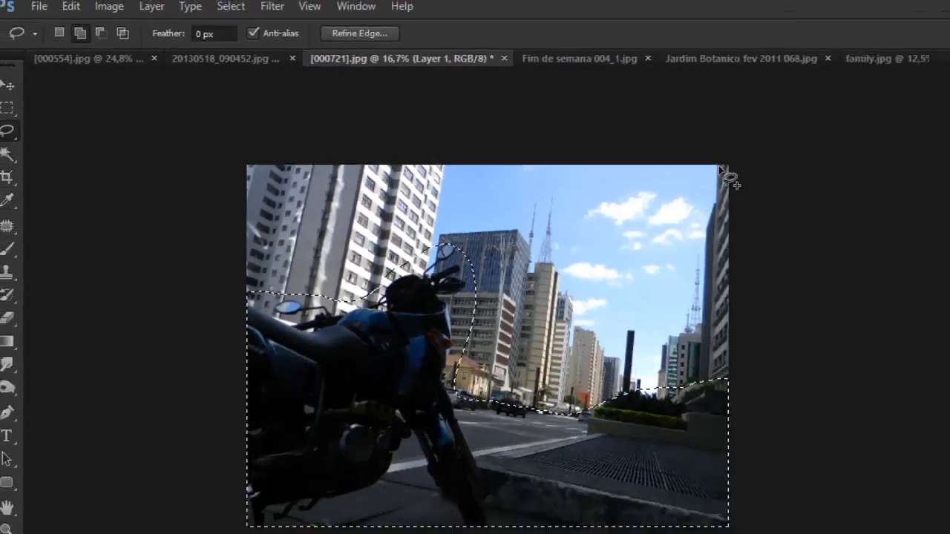
mouse_move(574, 134)
mouse_down()
mouse_move(565, 276)
mouse_move(546, 302)
mouse_move(570, 319)
mouse_move(619, 129)
mouse_up()
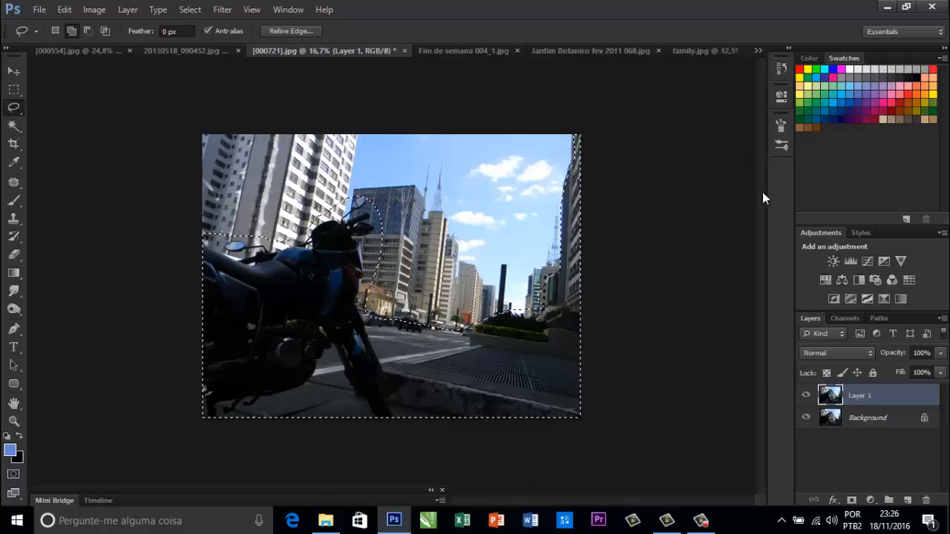
Brighten the selected area with a Levels adjustment layer at black input 1, midtone 1.81 and white input 187.
click(851, 262)
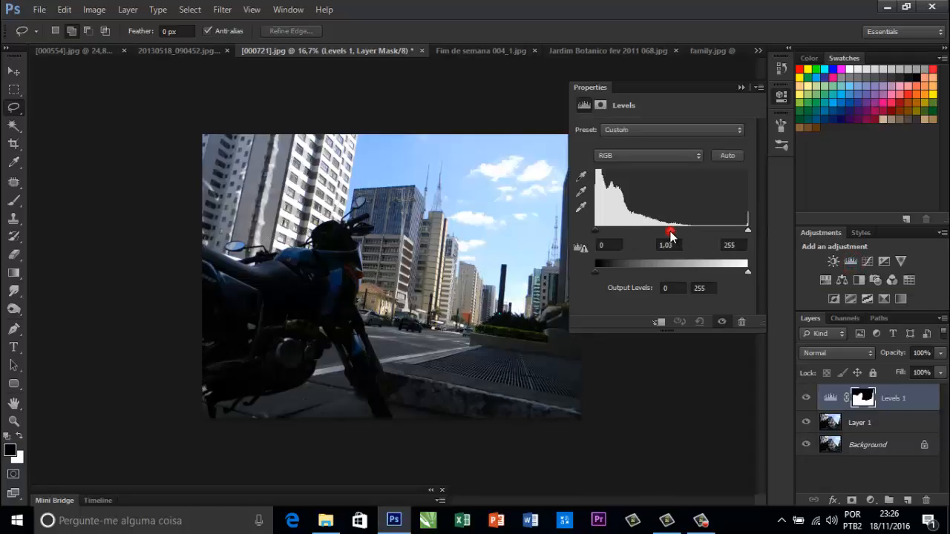
drag(670, 234, 651, 232)
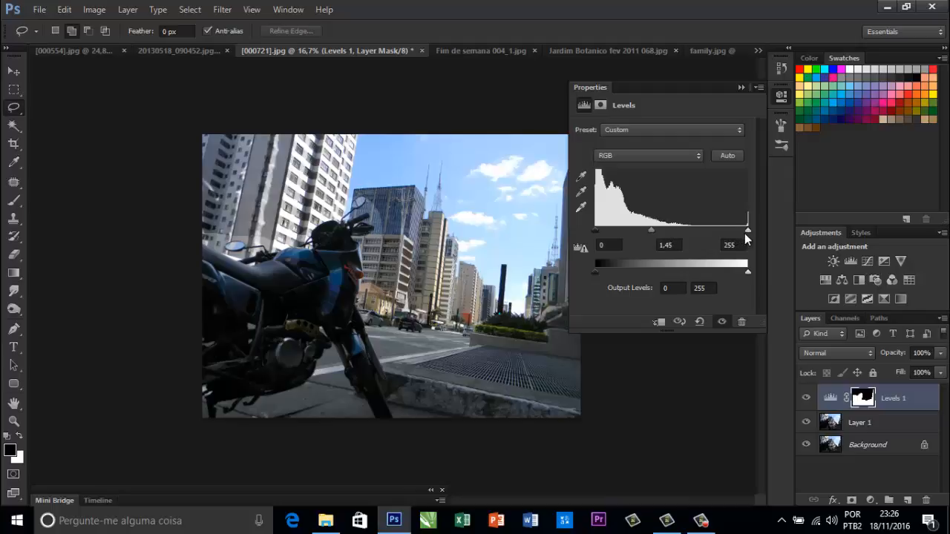
drag(746, 235, 711, 244)
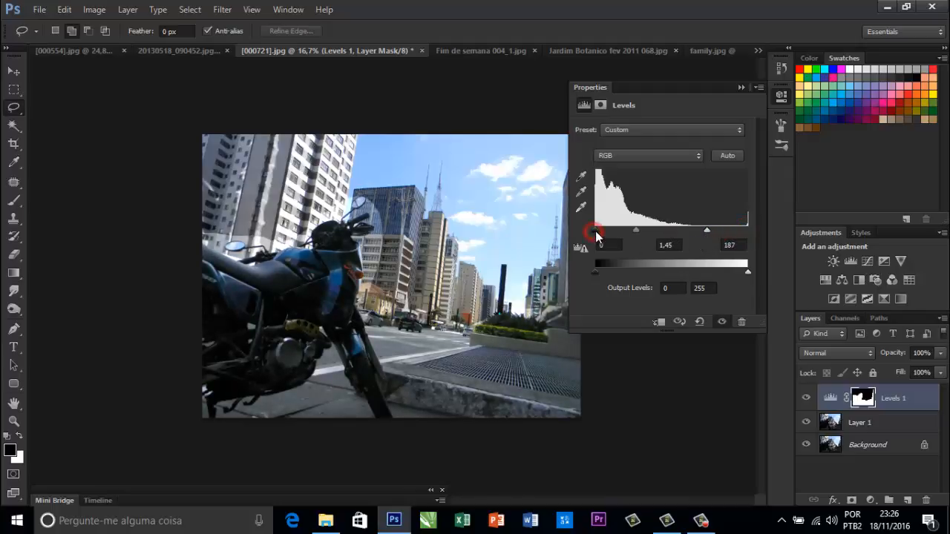
drag(637, 233, 629, 231)
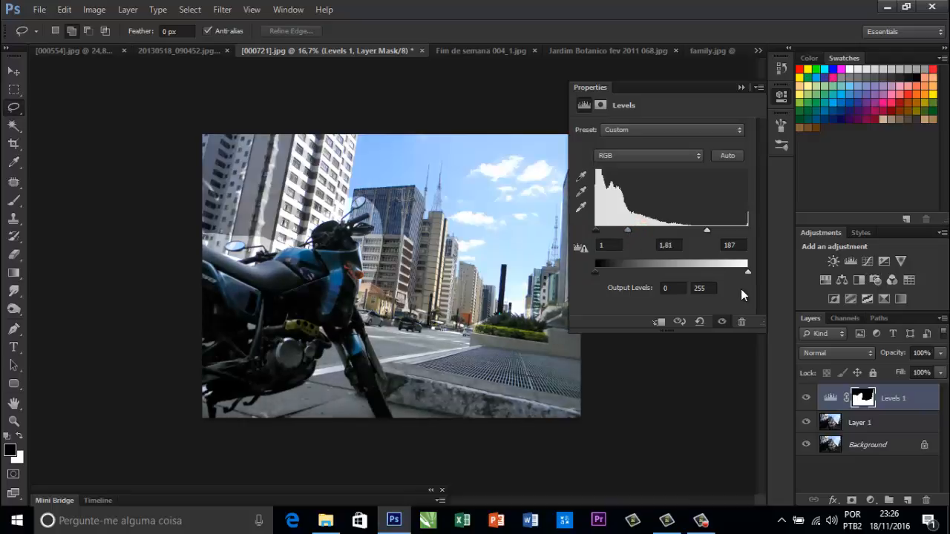
Soften the edge of the motorcycle street photo's Levels mask with a feather of 357.2 px and collapse its properties.
click(600, 106)
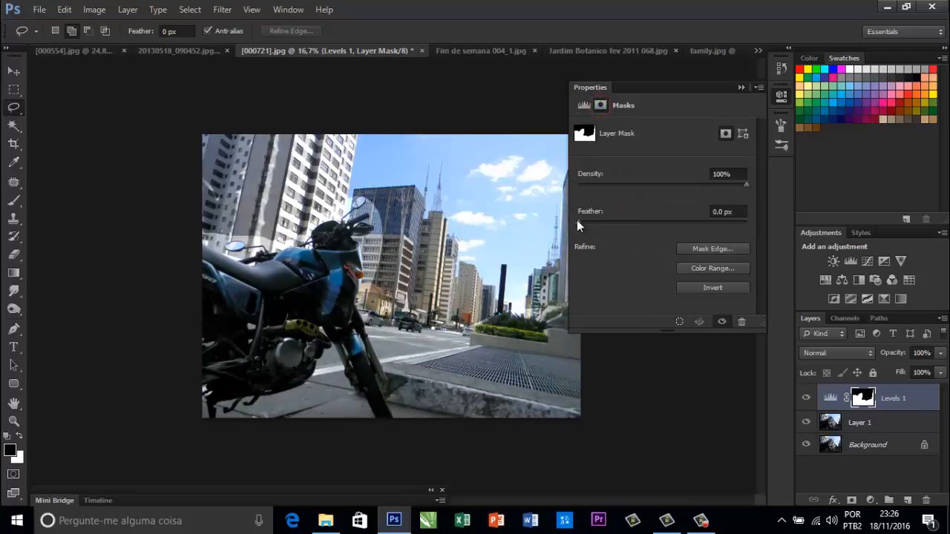
drag(577, 222, 719, 226)
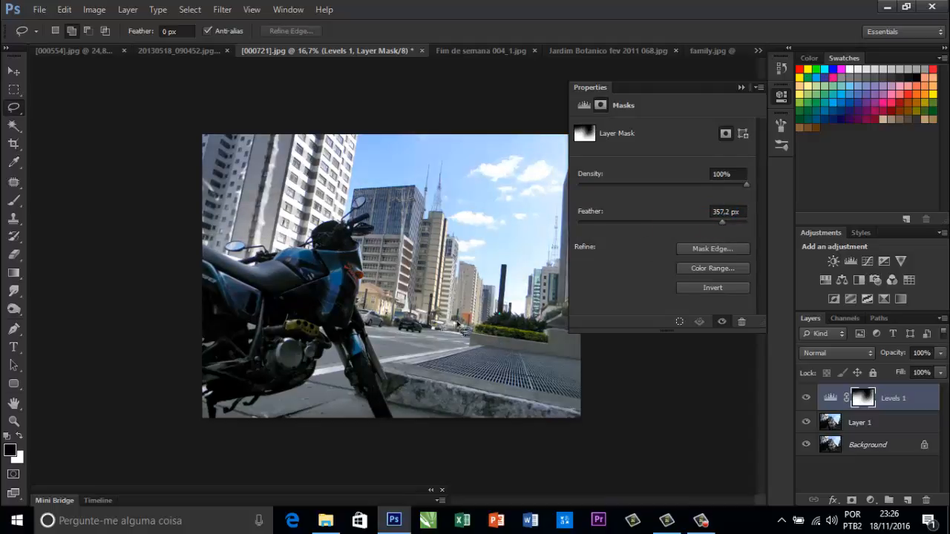
click(739, 86)
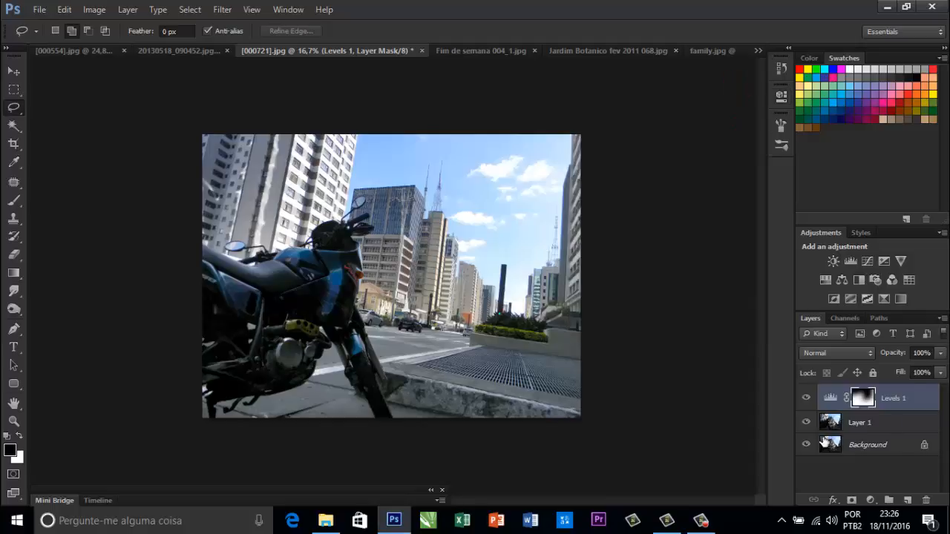
Compare the motorcycle street photo's original Background with the edited result by hiding and restoring the layers above it.
click(806, 445)
click(805, 446)
click(806, 445)
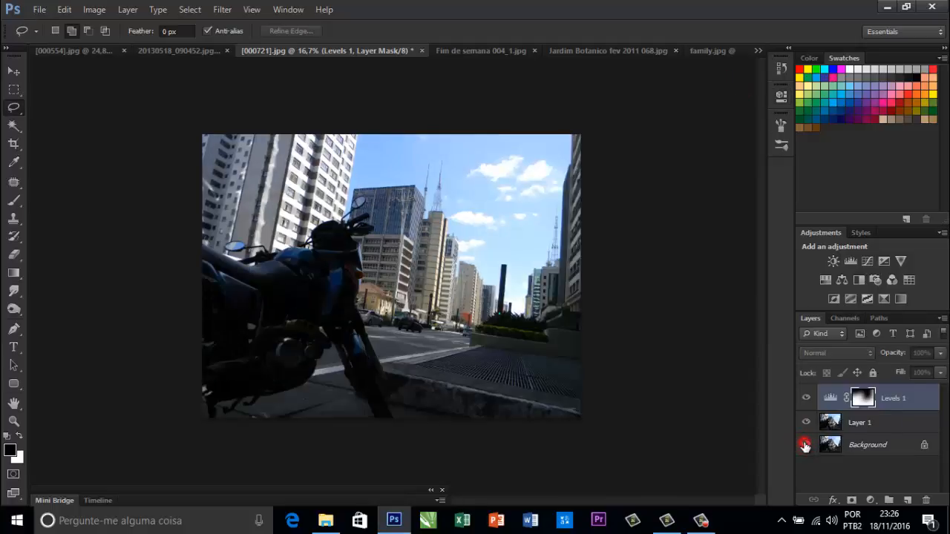
click(805, 445)
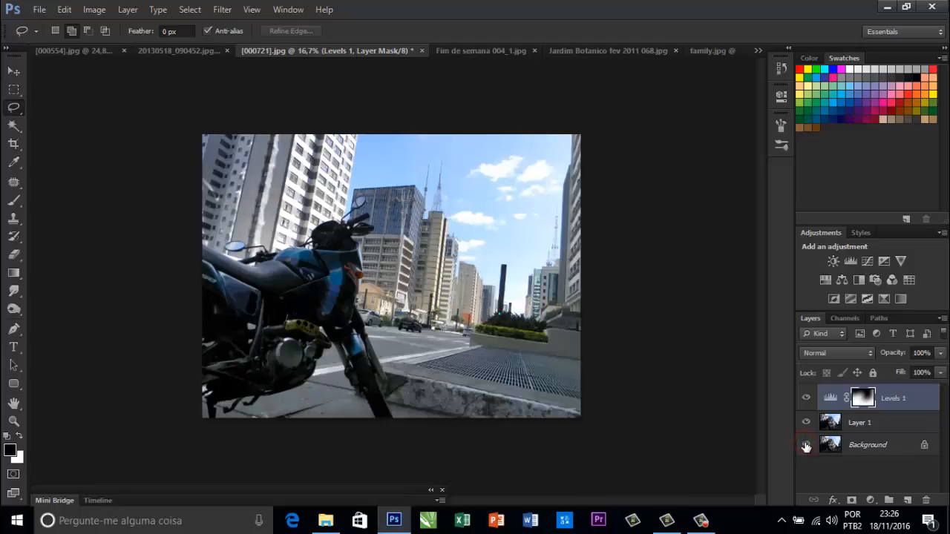
Add a Vibrance adjustment layer with vibrance +61 and saturation +11, and compare the result with the original Background.
click(900, 261)
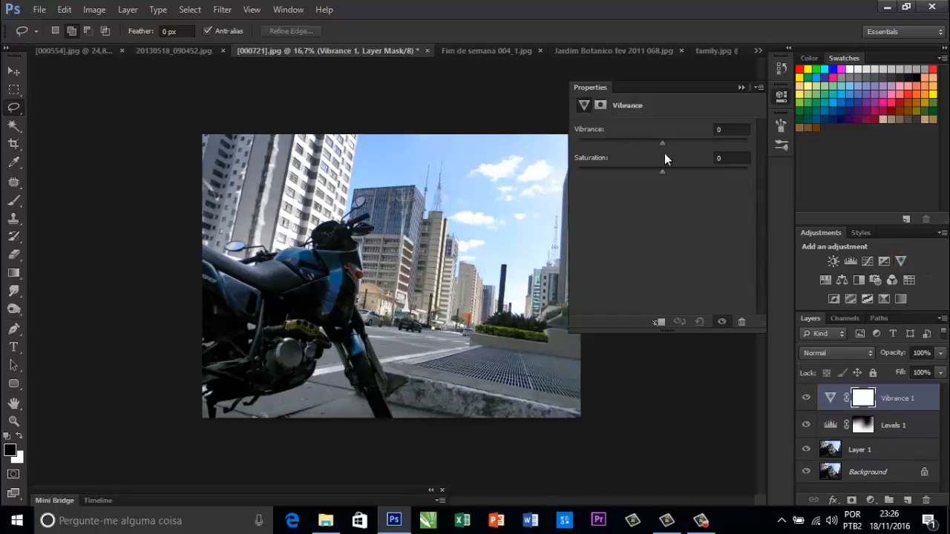
drag(661, 144, 713, 144)
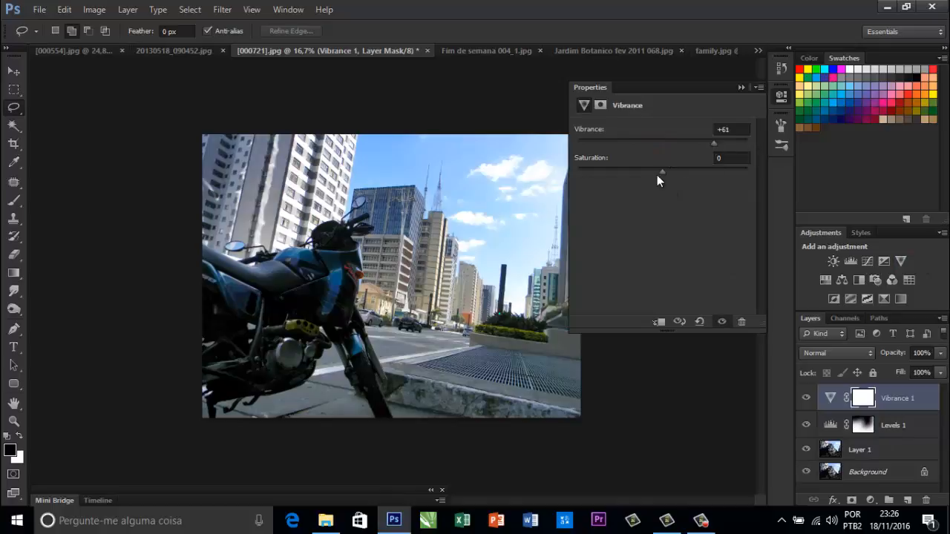
drag(661, 170, 671, 173)
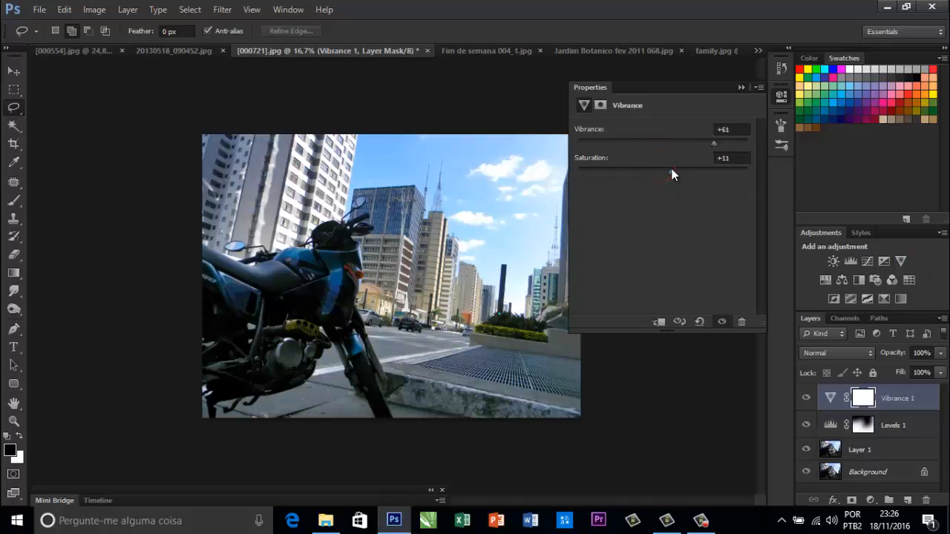
click(740, 88)
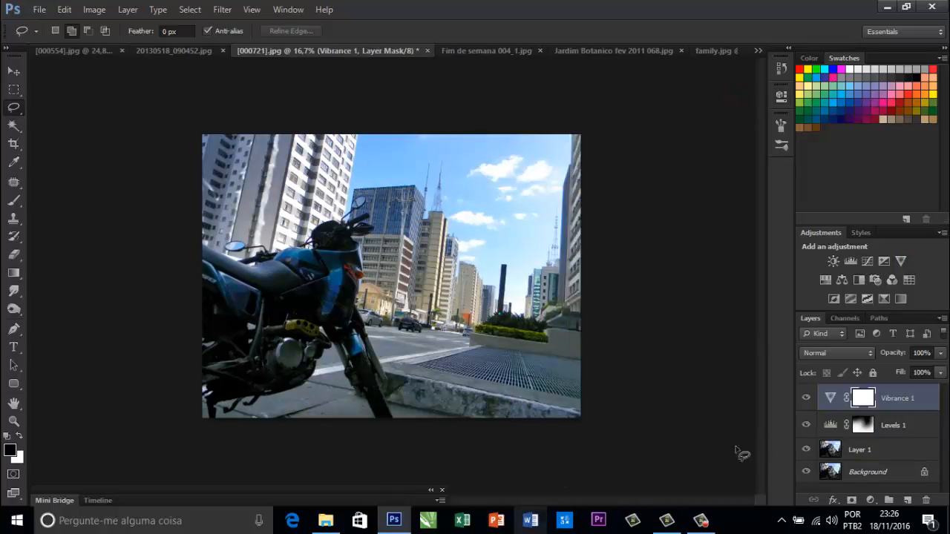
click(807, 472)
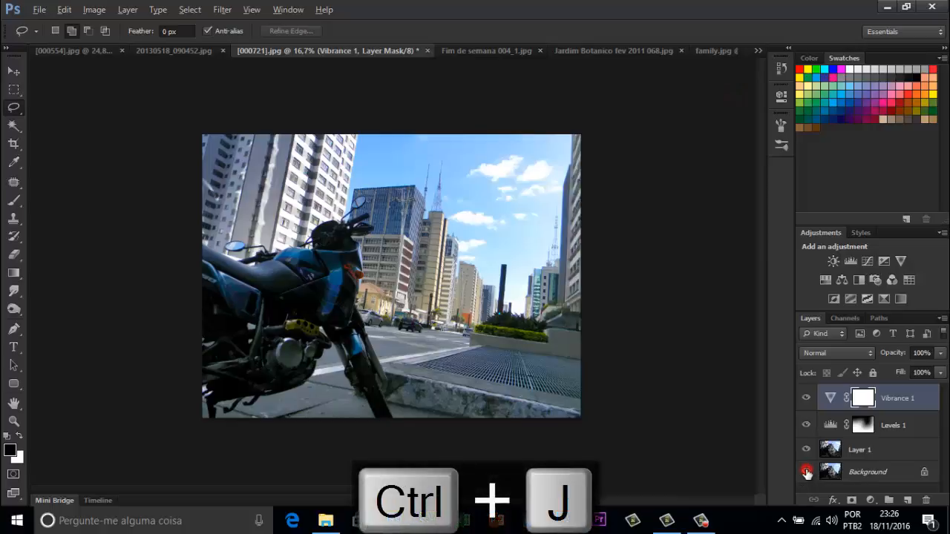
alt+click(806, 471)
Switch to the photo Fim de semana 004_1.jpg and duplicate its Background layer.
click(474, 50)
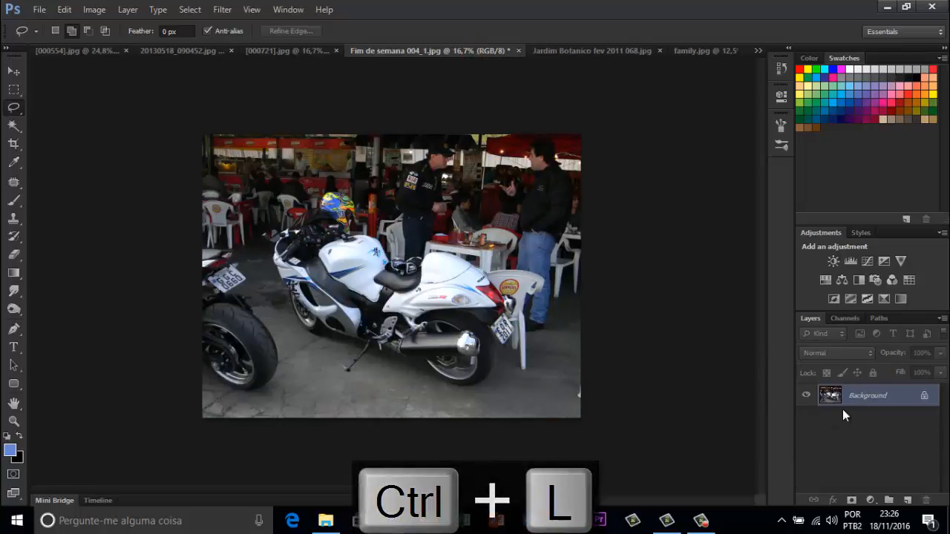
key(ctrl+j)
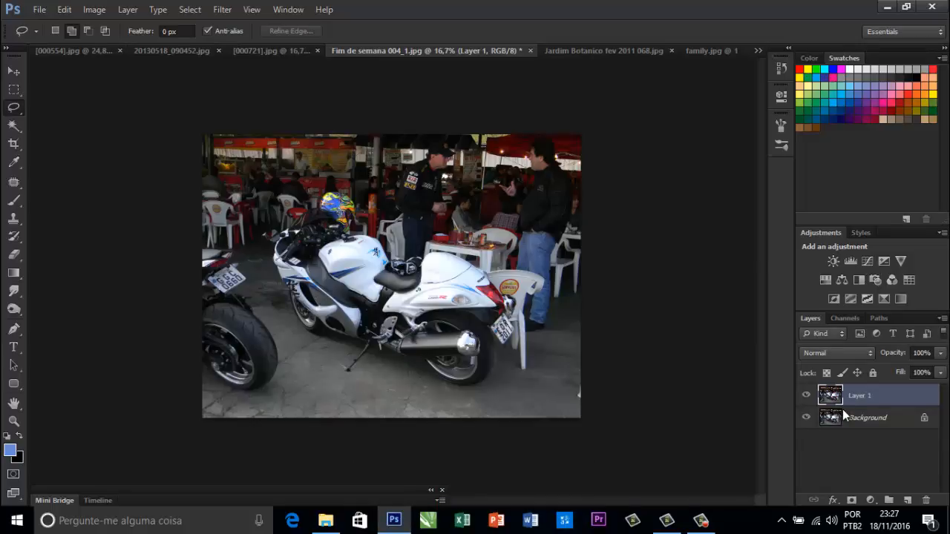
key(ctrl+l)
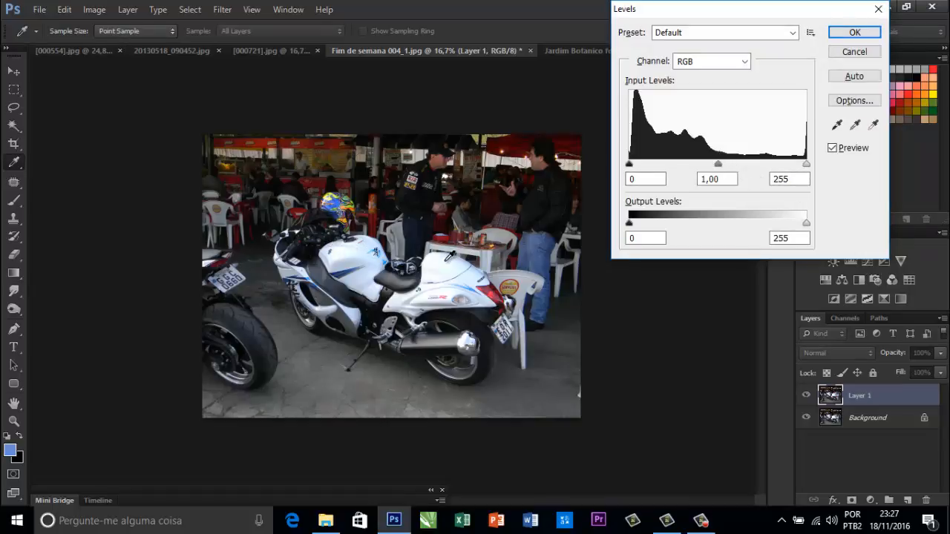
drag(718, 163, 702, 171)
drag(807, 168, 772, 165)
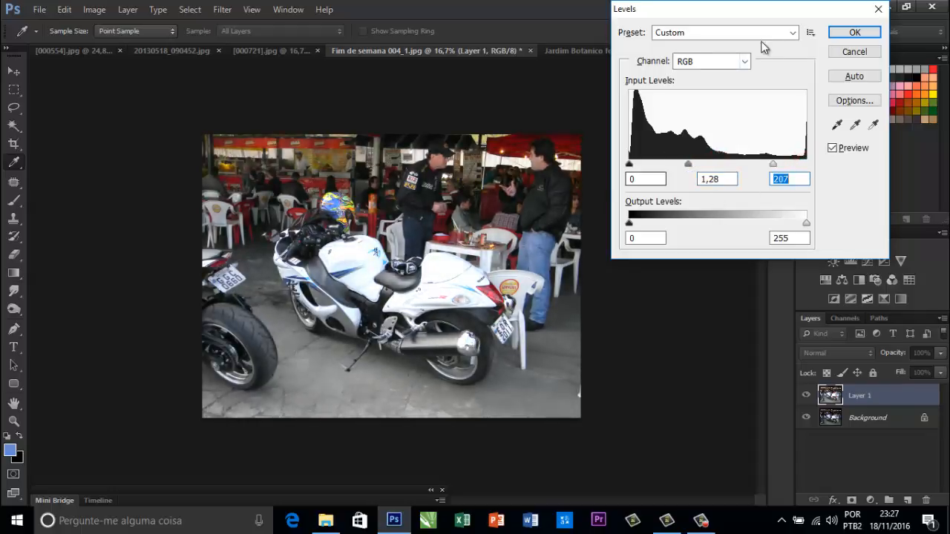
click(865, 52)
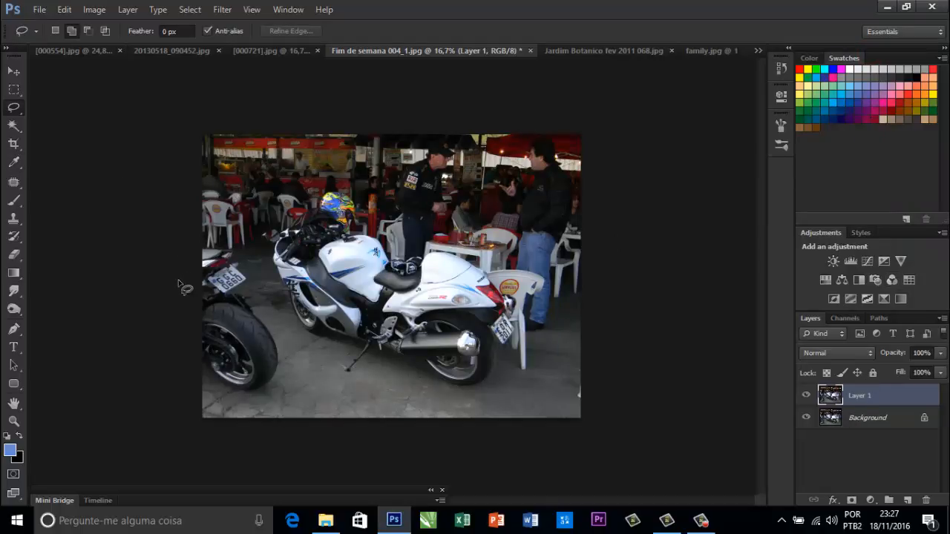
Lasso the dark crowd area behind the white motorcycle and brighten it with a Levels adjustment layer at 9, 1.76 and 192.
mouse_move(176, 276)
mouse_down()
mouse_move(219, 258)
mouse_move(248, 277)
mouse_move(294, 223)
mouse_move(338, 209)
mouse_move(382, 237)
mouse_move(438, 251)
mouse_move(594, 233)
mouse_move(619, 106)
mouse_move(333, 88)
mouse_move(170, 155)
mouse_move(165, 237)
mouse_move(211, 246)
mouse_up()
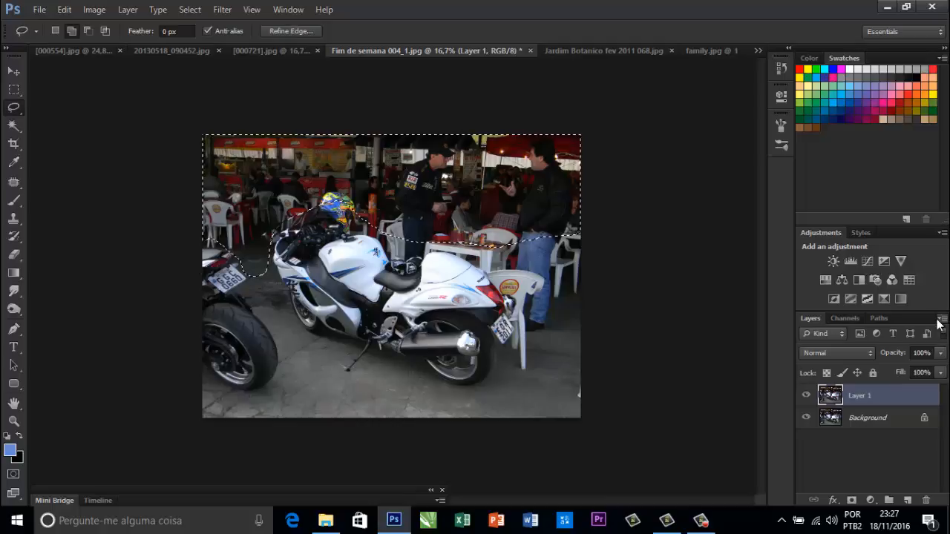
click(850, 261)
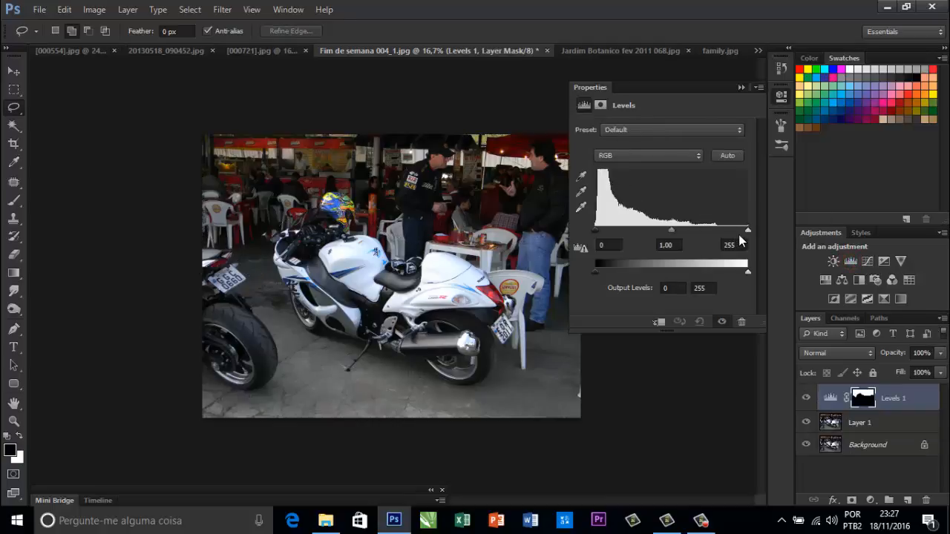
drag(747, 229, 635, 237)
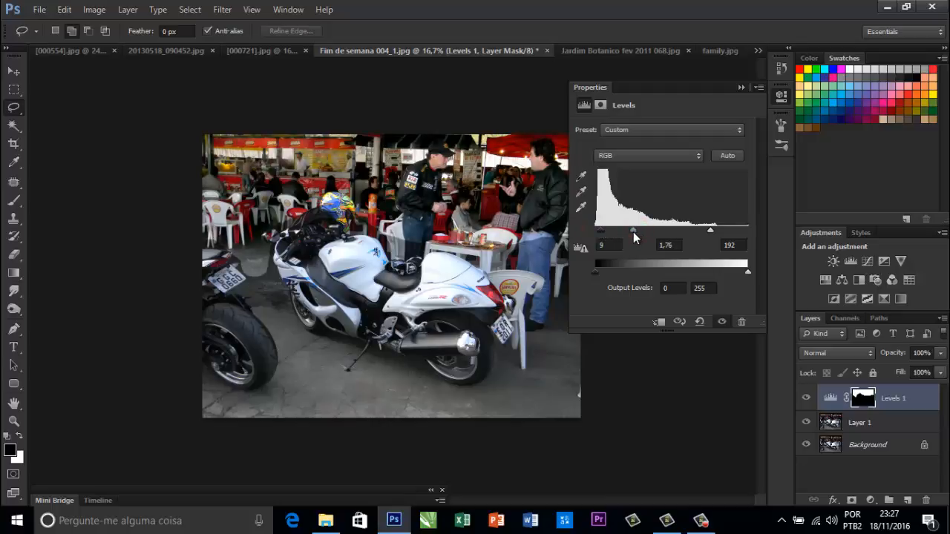
Feather the Levels mask of the white motorcycle photo by 118.6 px and collapse its properties.
click(600, 105)
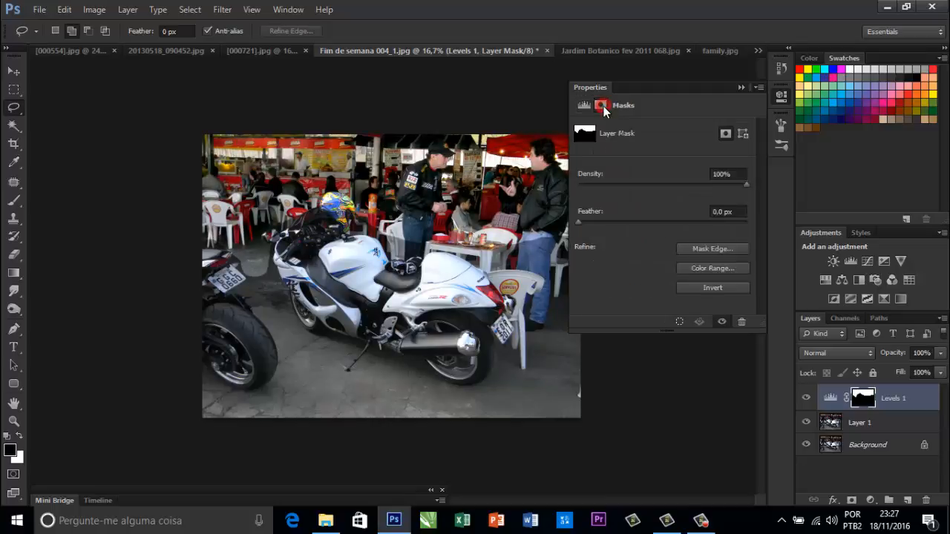
drag(579, 222, 688, 222)
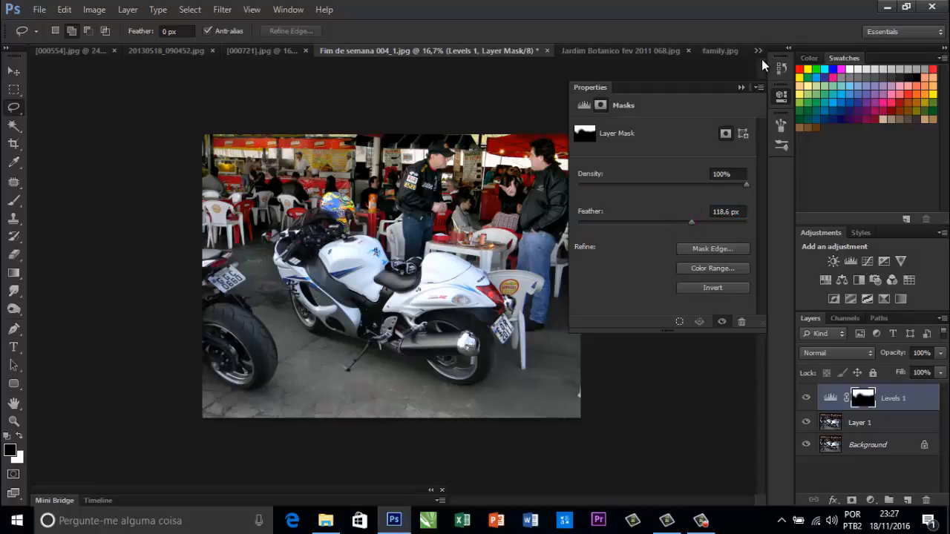
click(740, 88)
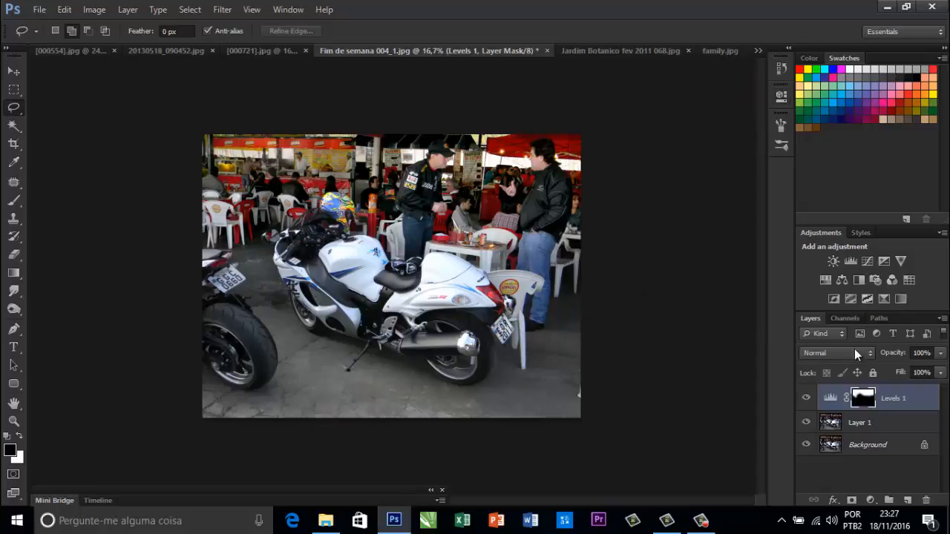
Add a Vibrance adjustment layer to the white motorcycle photo, raise vibrance moderately and saturation slightly, and collapse its properties.
click(900, 260)
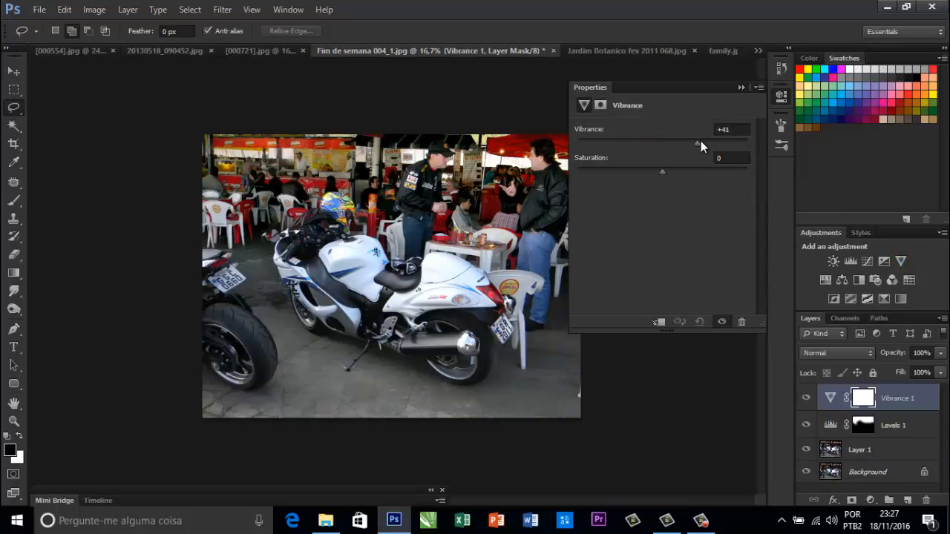
drag(701, 141, 705, 140)
drag(660, 175, 665, 171)
click(739, 87)
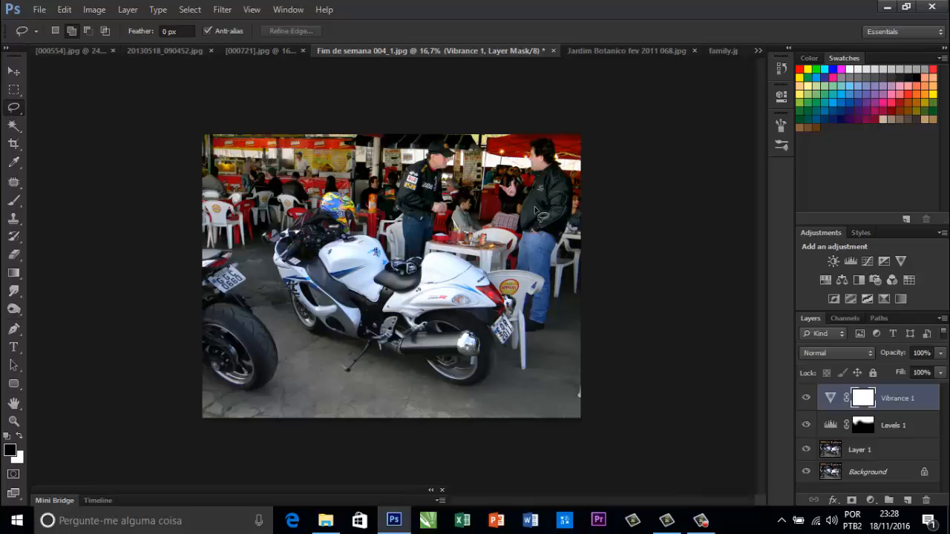
Look briefly at family.jpg, return to Jardim Botanico fev 2011 068.jpg and duplicate its Background layer.
click(605, 51)
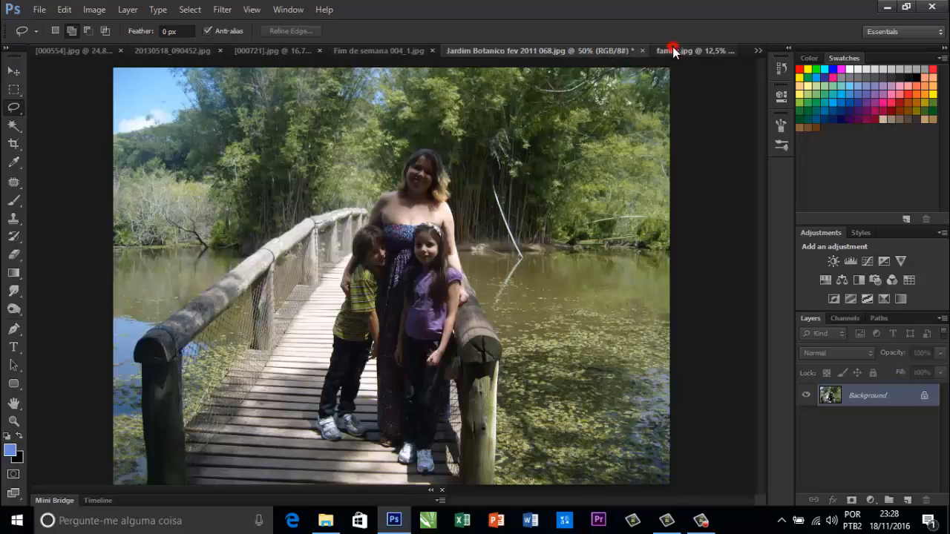
click(672, 50)
key(ctrl+j)
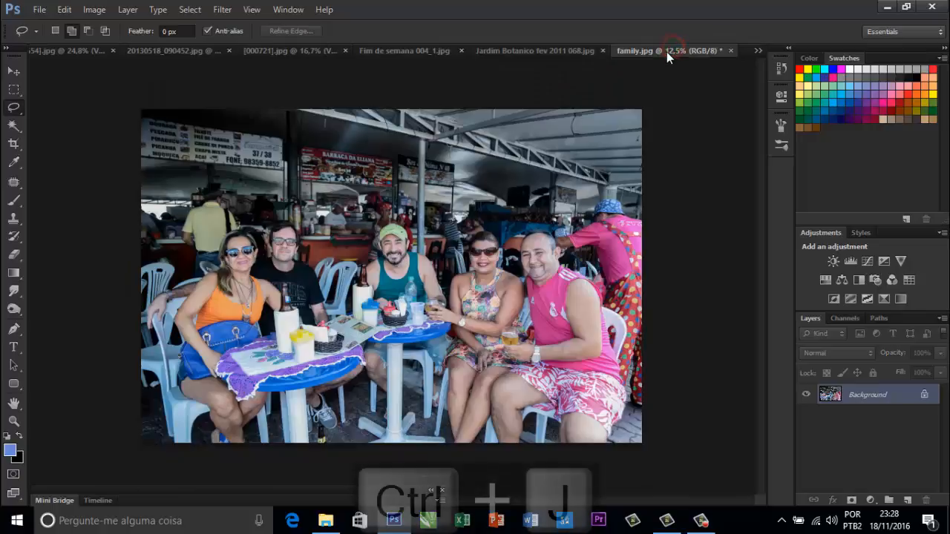
click(566, 51)
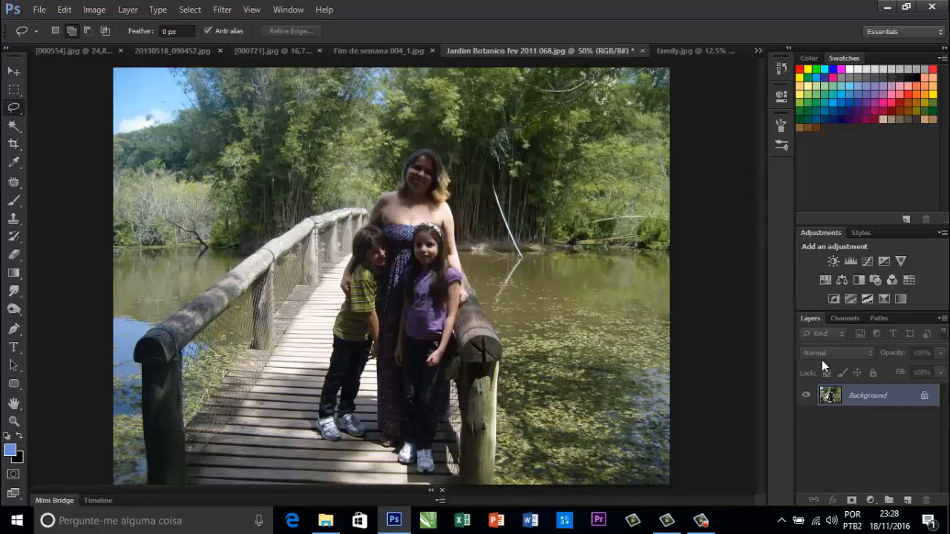
key(ctrl+j)
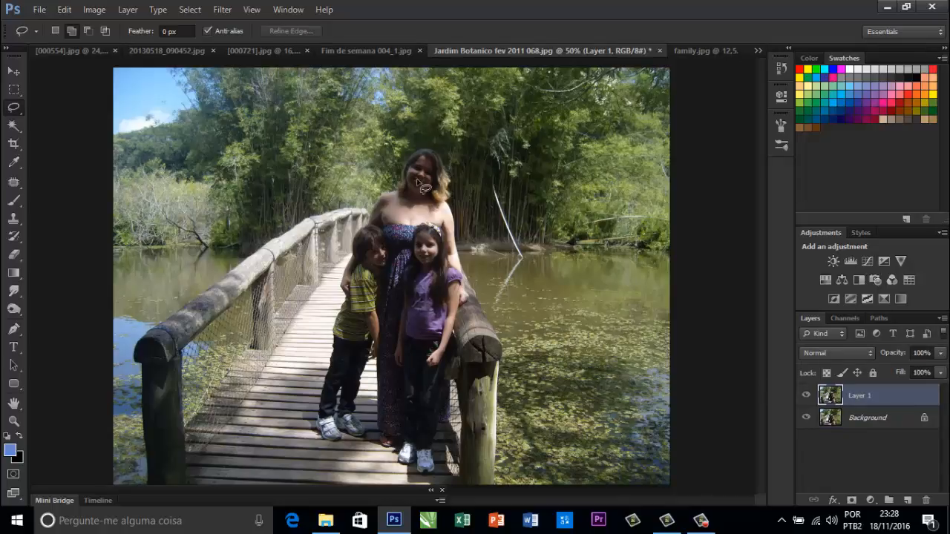
Lasso the three people and the lower foreground of the bridge photo and brighten them with a Levels adjustment layer at 19, 1.56 and 204.
mouse_move(102, 329)
mouse_down()
mouse_move(153, 313)
mouse_move(218, 319)
mouse_move(265, 348)
mouse_move(296, 345)
mouse_move(322, 319)
mouse_move(334, 238)
mouse_move(367, 164)
mouse_move(403, 140)
mouse_move(460, 194)
mouse_move(496, 325)
mouse_move(660, 320)
mouse_move(692, 404)
mouse_move(679, 472)
mouse_move(621, 512)
mouse_move(116, 502)
mouse_move(78, 468)
mouse_move(100, 312)
mouse_up()
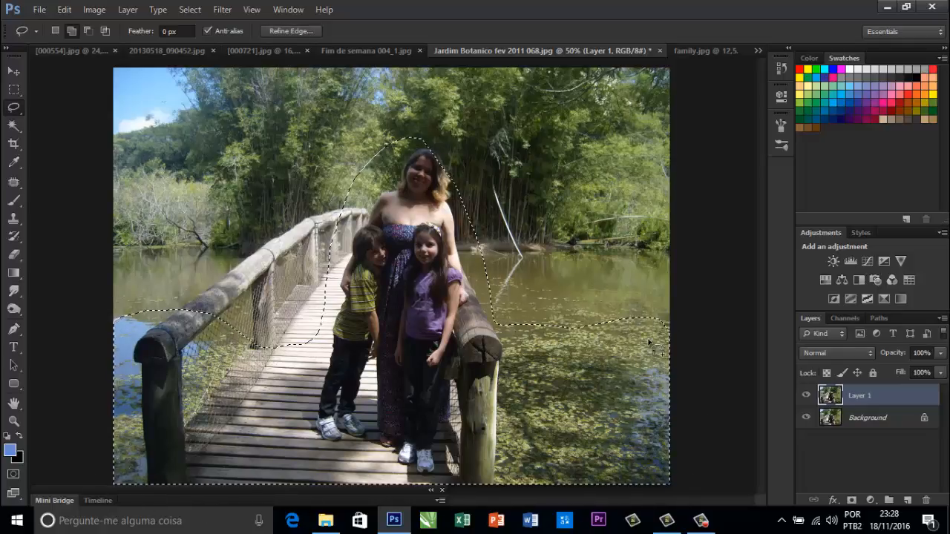
click(852, 261)
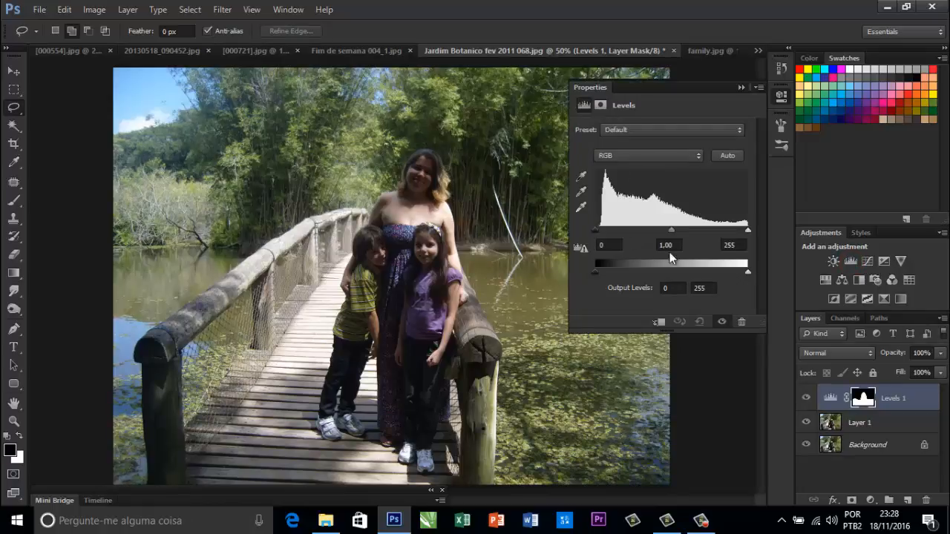
drag(670, 231, 647, 231)
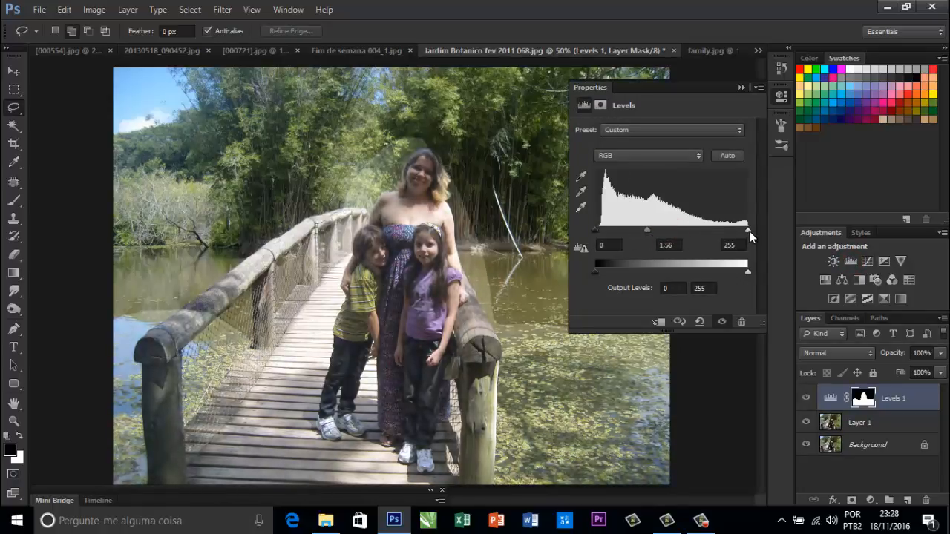
drag(747, 230, 716, 231)
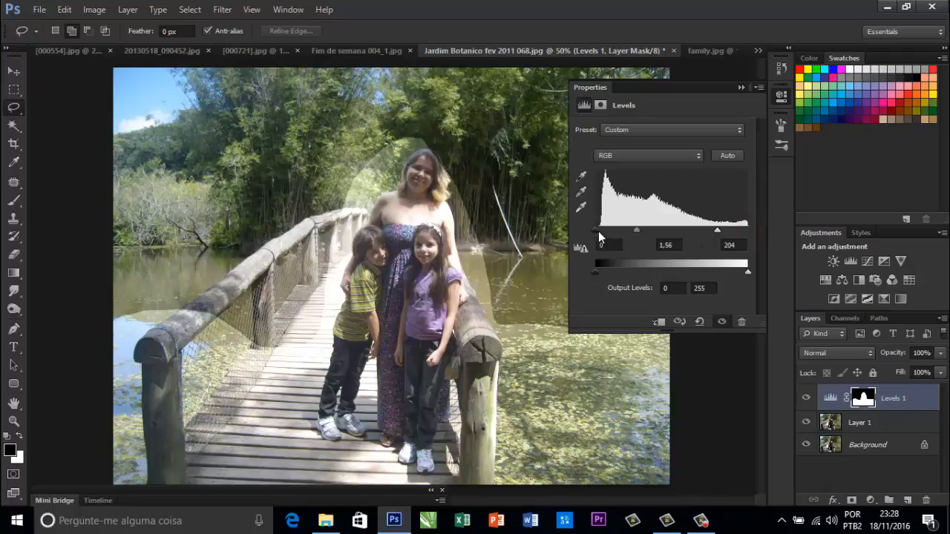
drag(596, 230, 606, 232)
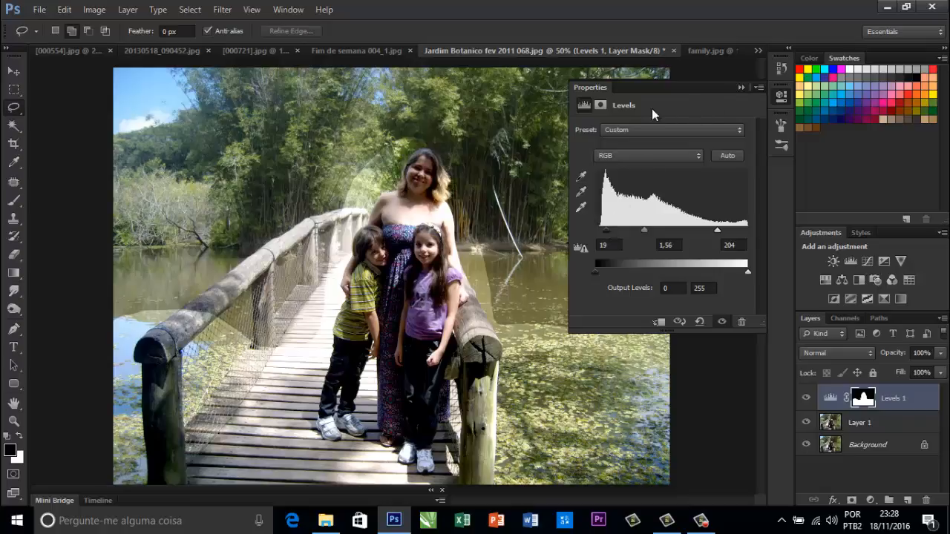
Feather the Levels mask by 130.1 px, refine its midtone input to 2.03 and white input to 182, and collapse the properties.
click(601, 105)
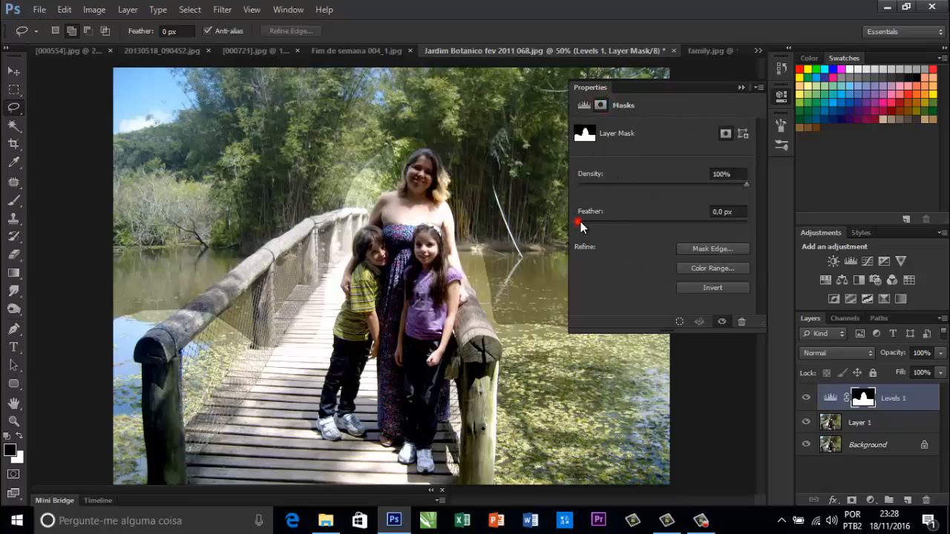
drag(580, 222, 694, 223)
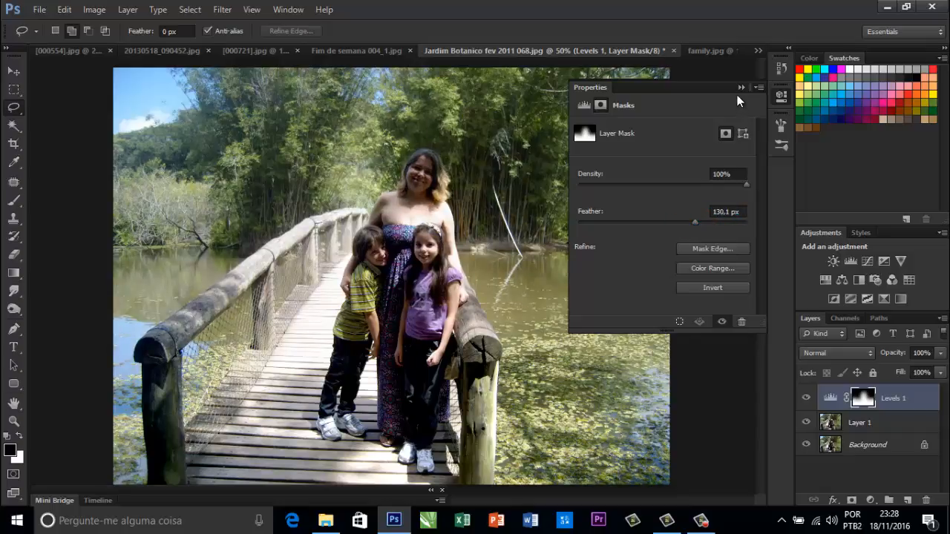
click(583, 106)
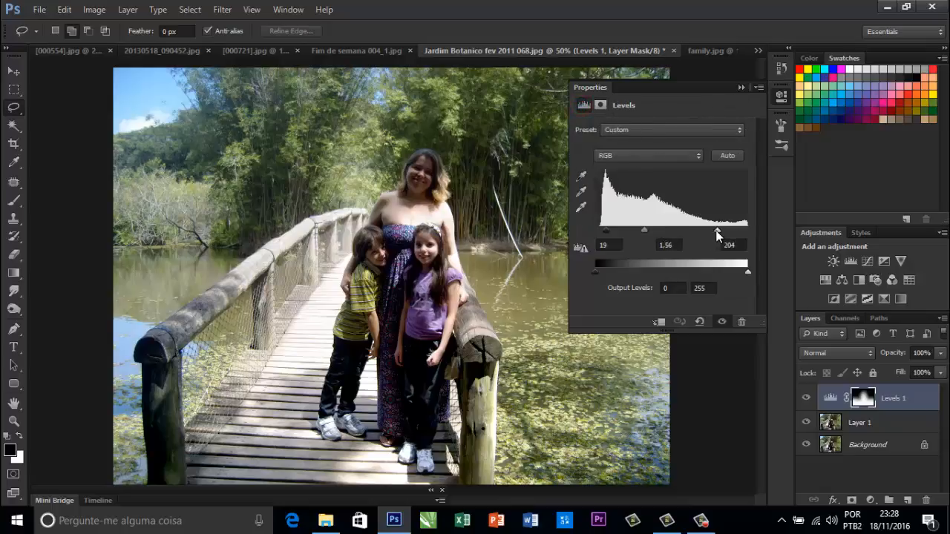
drag(718, 230, 703, 235)
drag(637, 231, 630, 233)
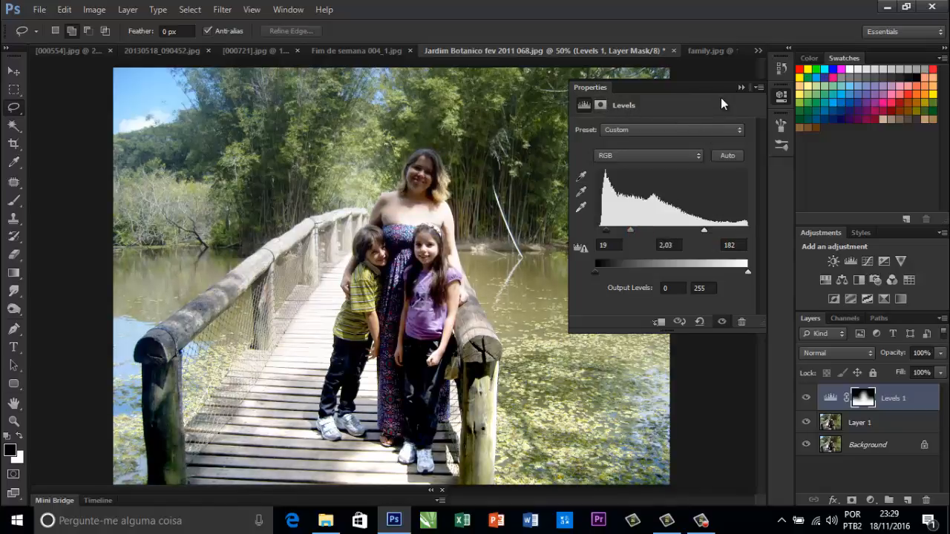
click(739, 87)
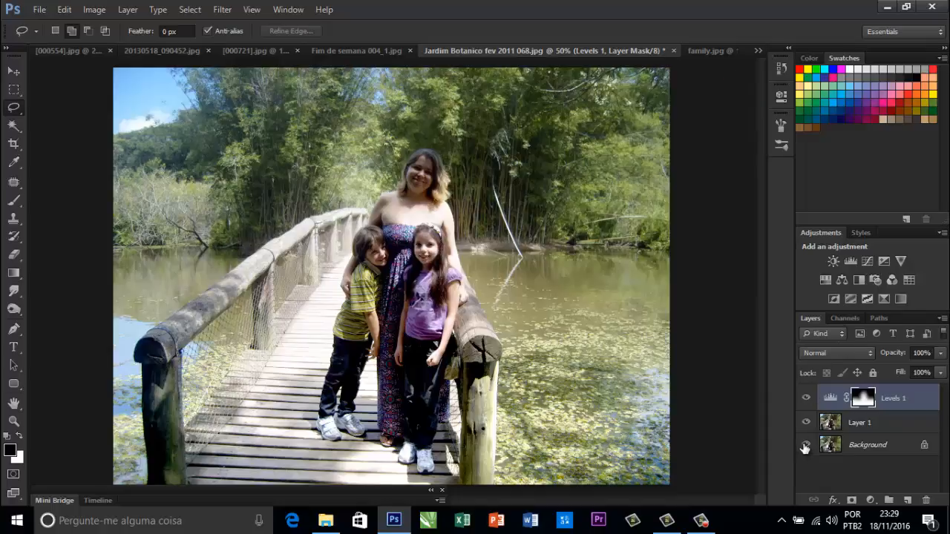
Add a Vibrance adjustment layer with vibrance +58 and slightly raised saturation, collapse its properties, and compare the edit with the original Background.
click(900, 261)
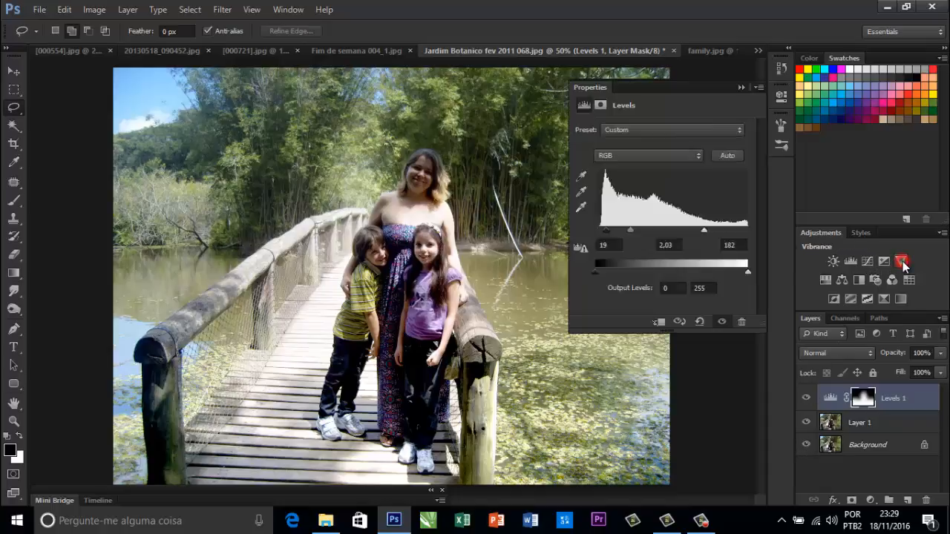
drag(676, 141, 711, 146)
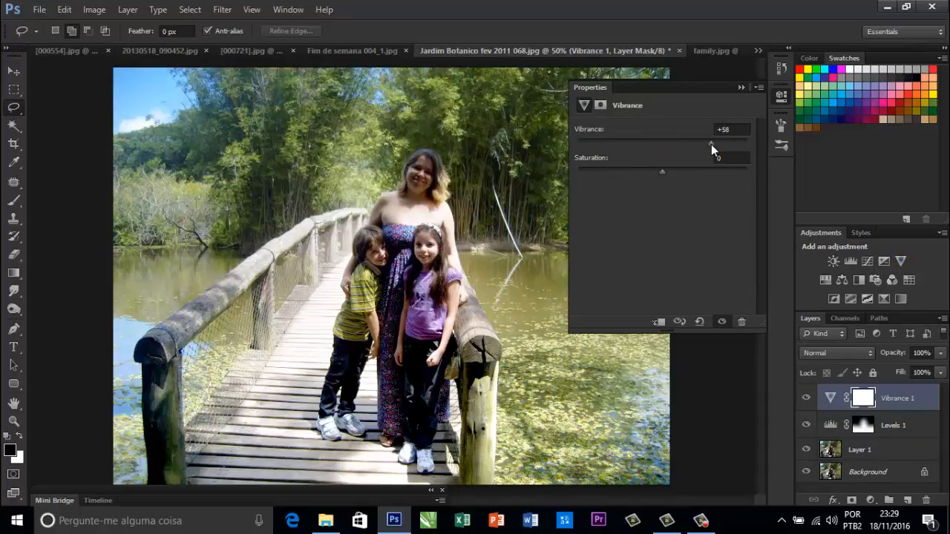
drag(661, 171, 666, 172)
click(738, 87)
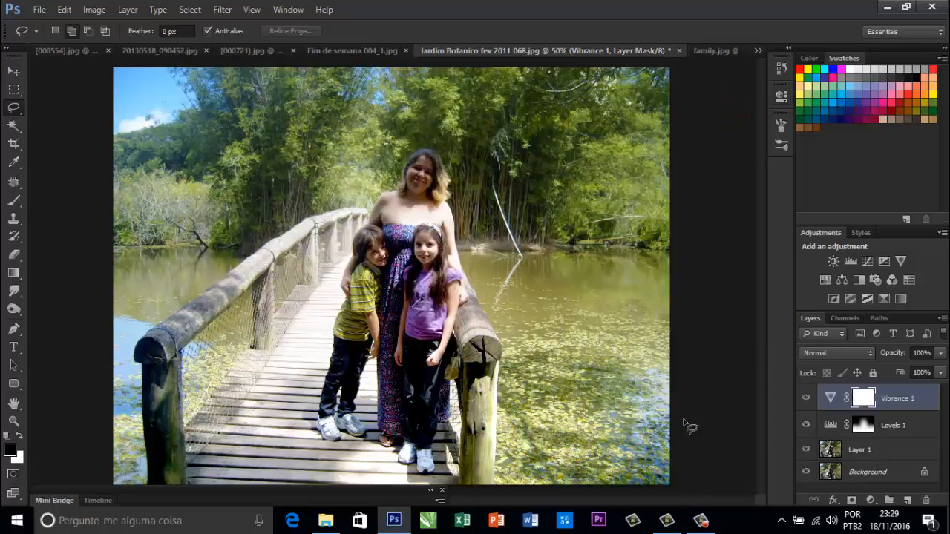
alt+click(806, 473)
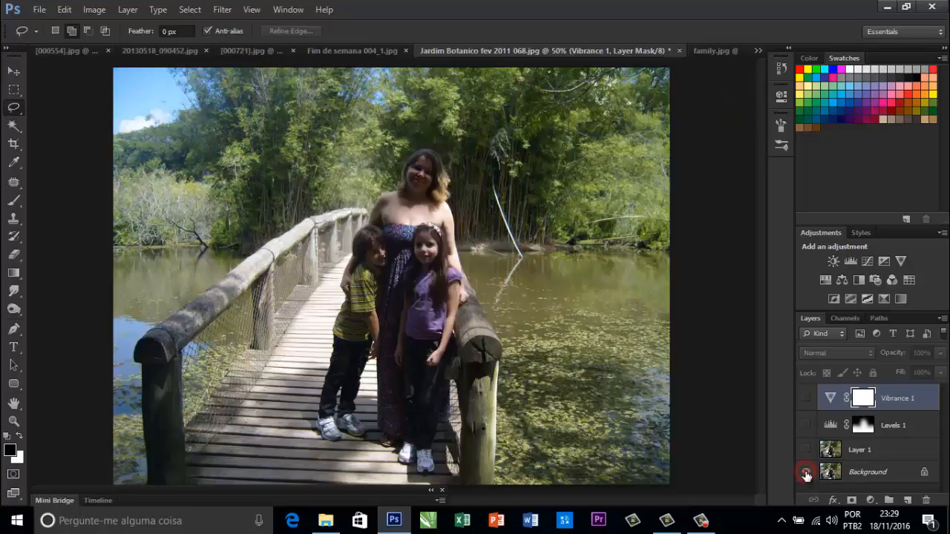
alt+click(806, 473)
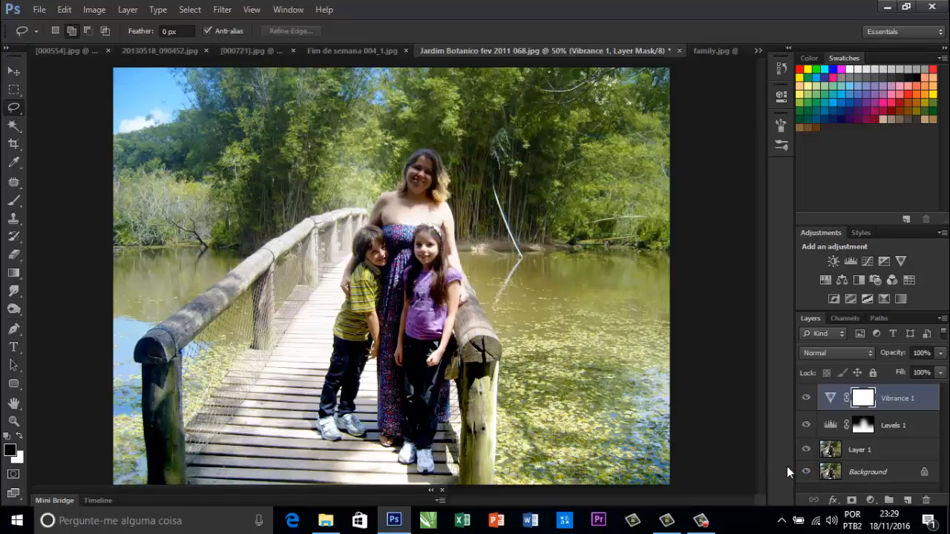